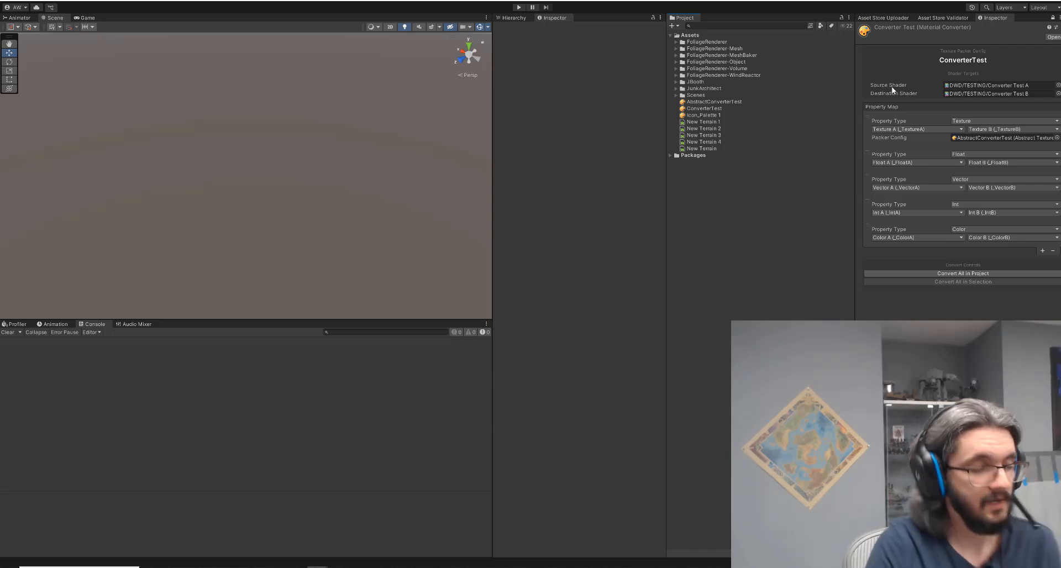
Inspect the converter's source shader Converter Test A and its properties in the project packages.
{"action": "mouse_move", "coordinate": [896, 87]}
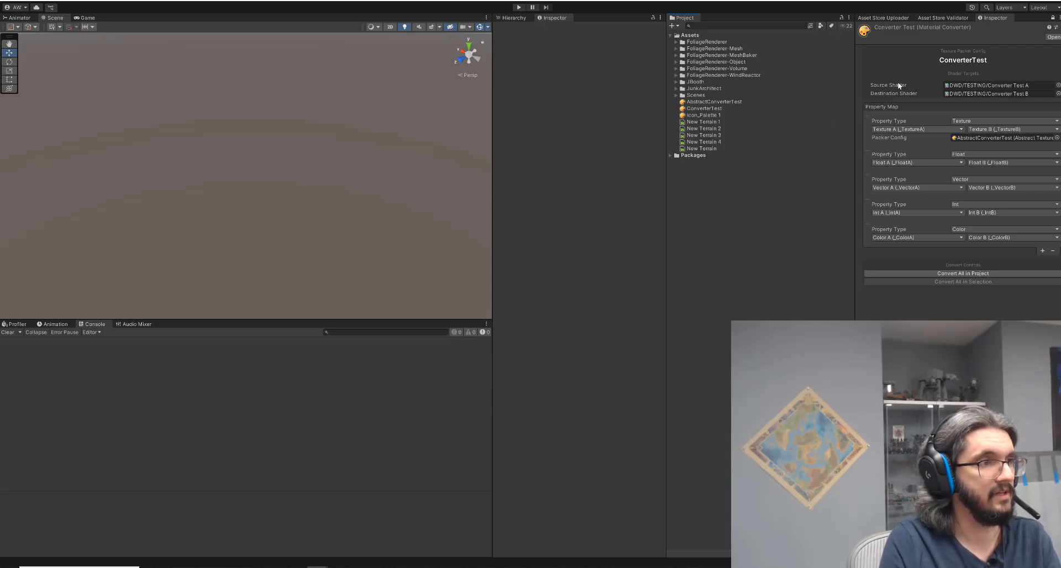
{"action": "left_click_drag", "start_coordinate": [856, 57], "coordinate": [813, 57]}
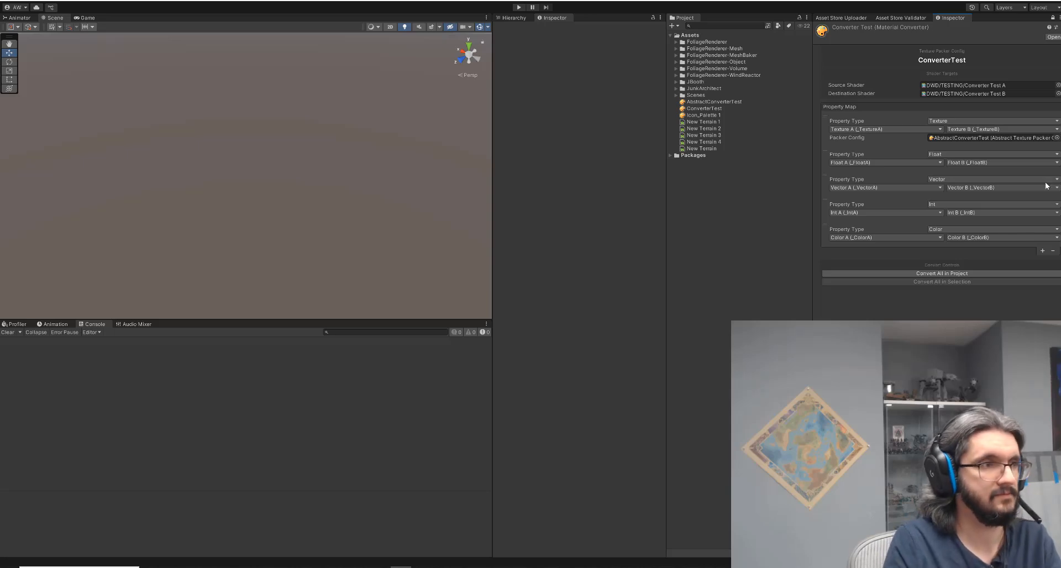
{"action": "left_click", "coordinate": [952, 86]}
{"action": "left_click", "coordinate": [981, 94]}
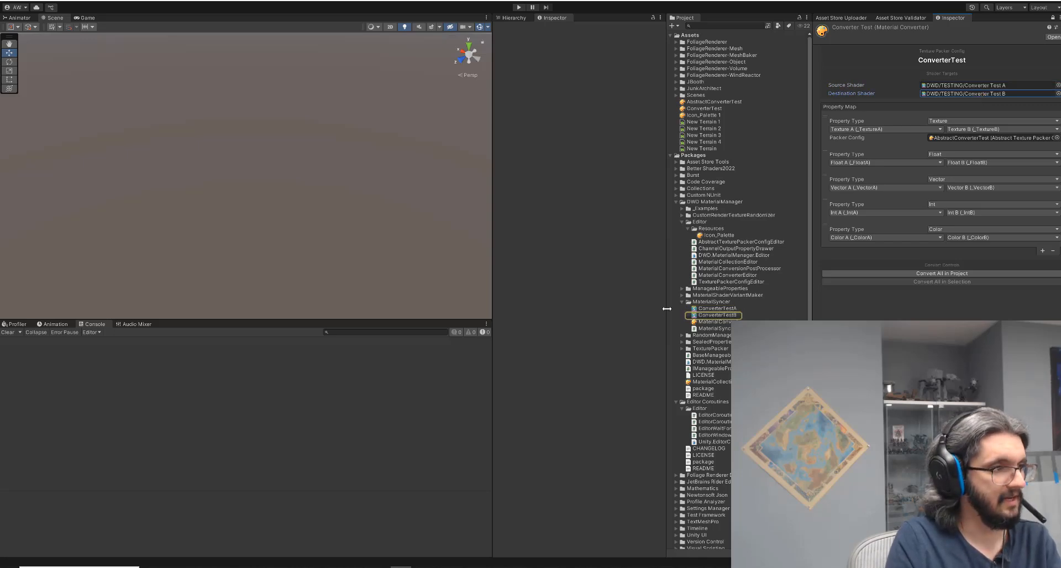
{"action": "left_click", "coordinate": [726, 309]}
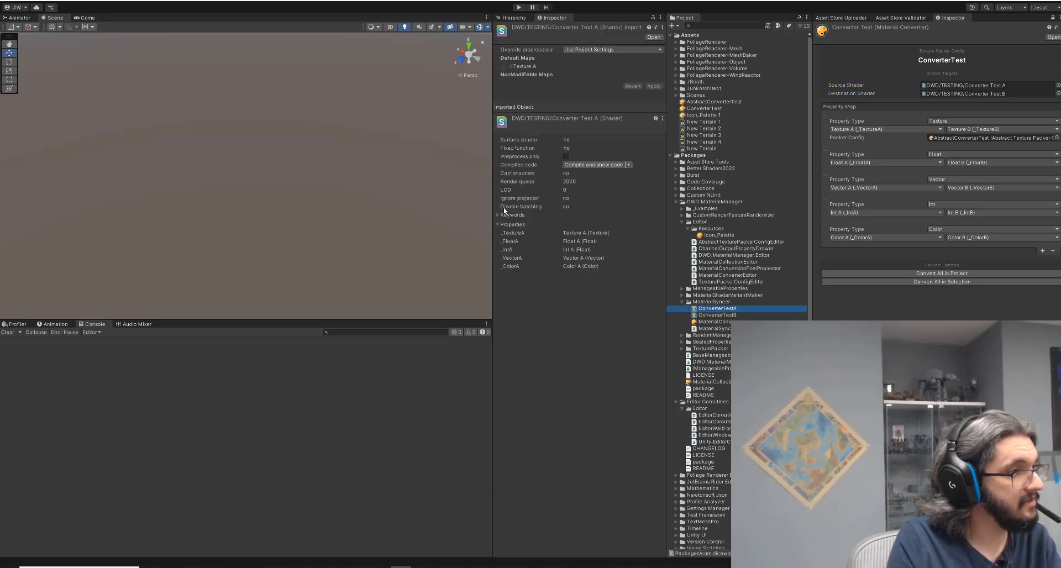
{"action": "left_click_drag", "start_coordinate": [491, 214], "coordinate": [437, 218]}
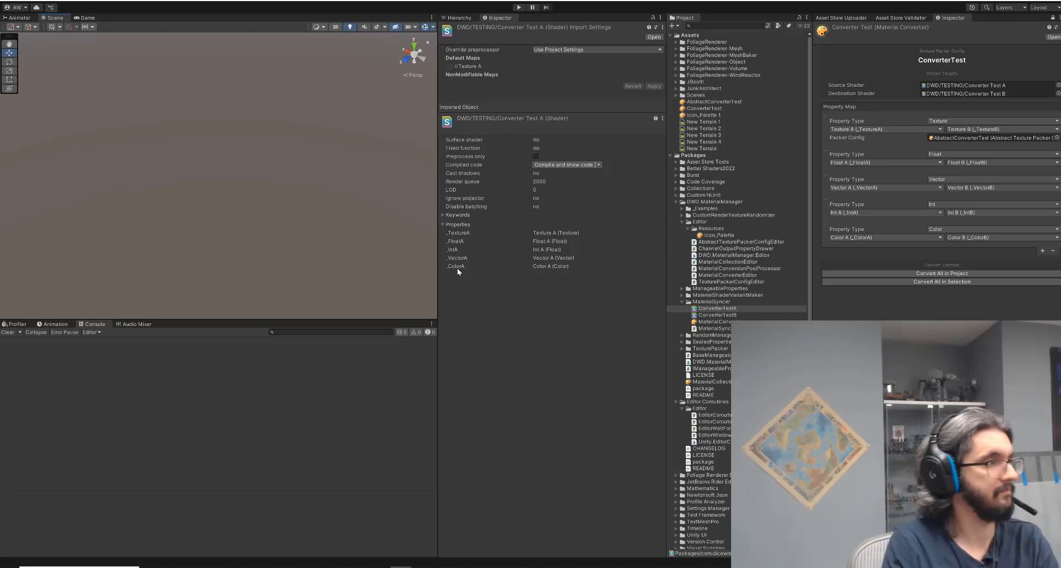
Create a new material in the Assets folder named TestA.
{"action": "left_click", "coordinate": [669, 156]}
{"action": "left_click", "coordinate": [677, 121]}
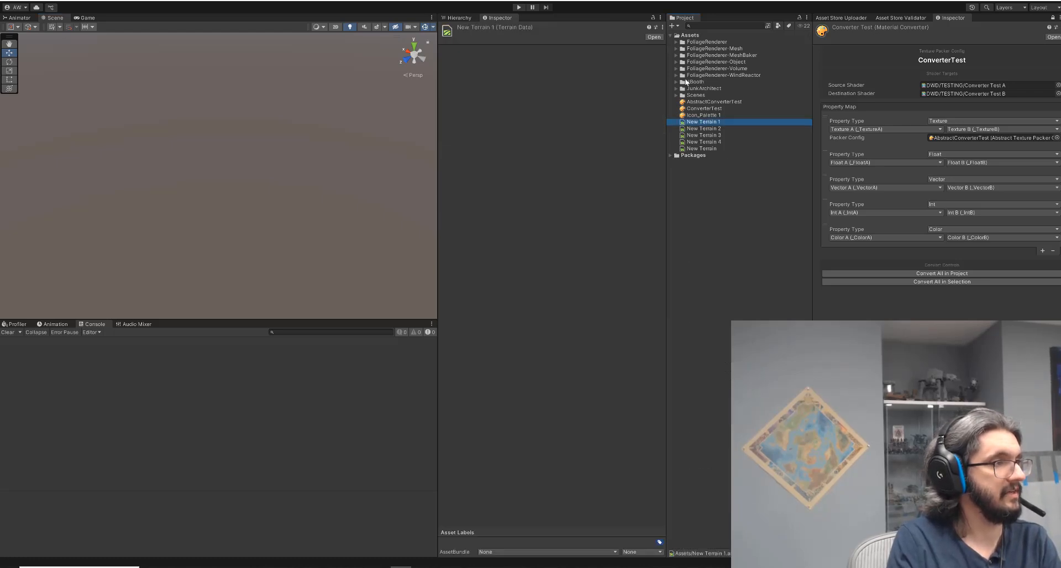
{"action": "left_click", "coordinate": [675, 25]}
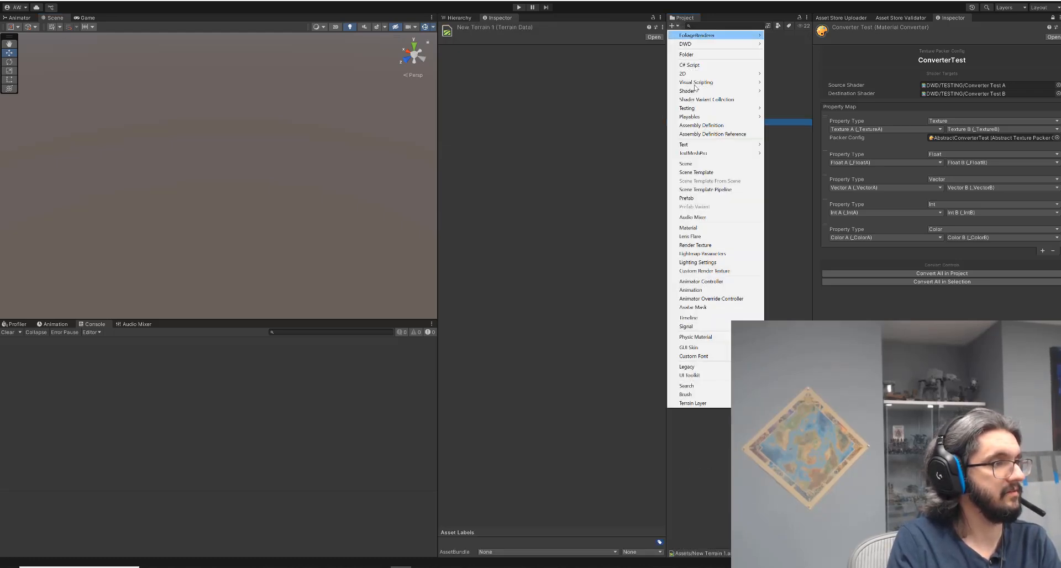
{"action": "left_click", "coordinate": [718, 227]}
{"action": "type", "text": "TestA"}
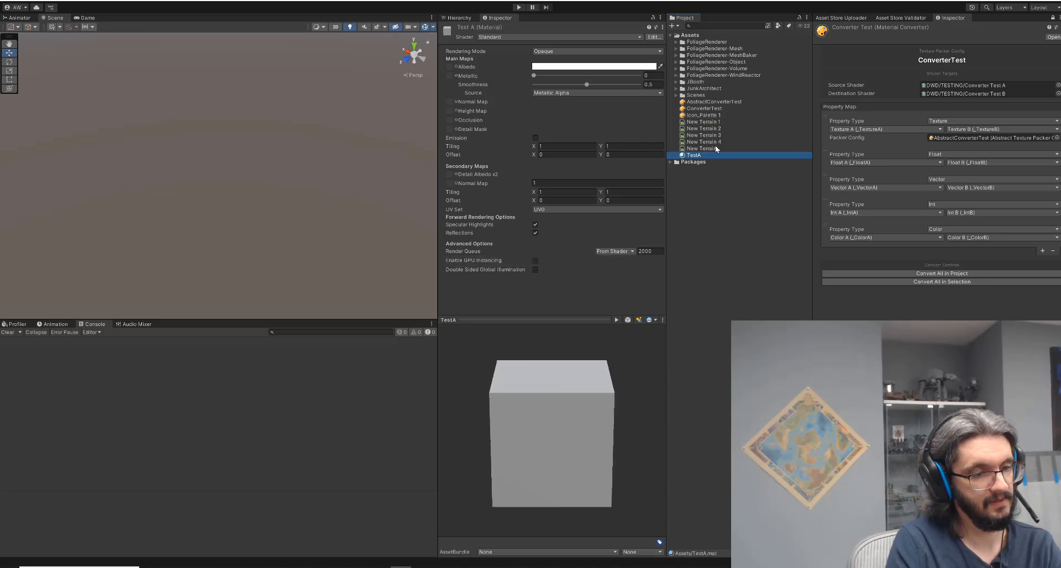
Duplicate the TestA material and rename the copy TestB.
{"action": "key", "text": "ctrl+d"}
{"action": "key", "text": "F2"}
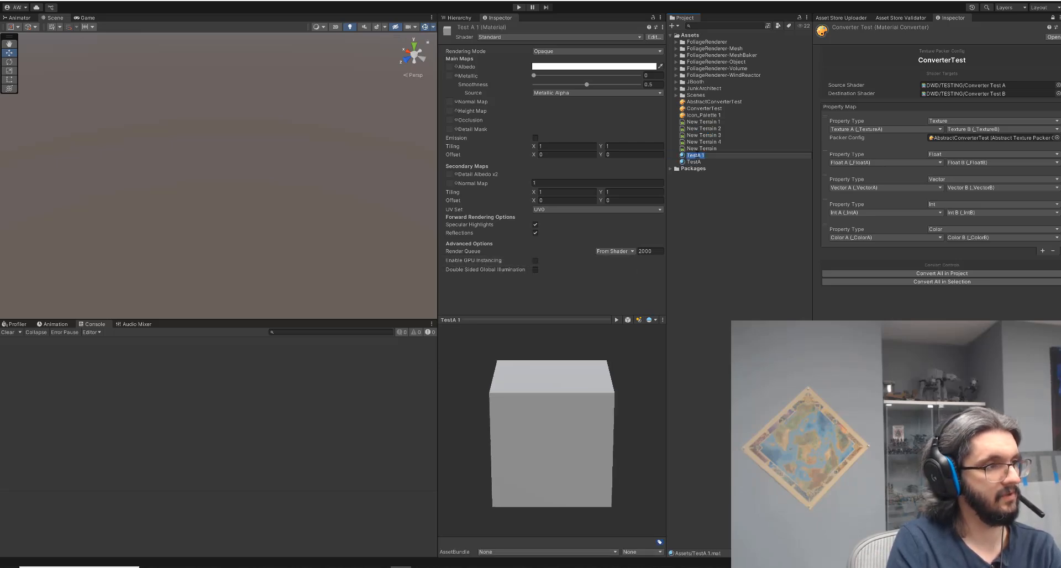
{"action": "type", "text": "TestB"}
{"action": "key", "text": "Return"}
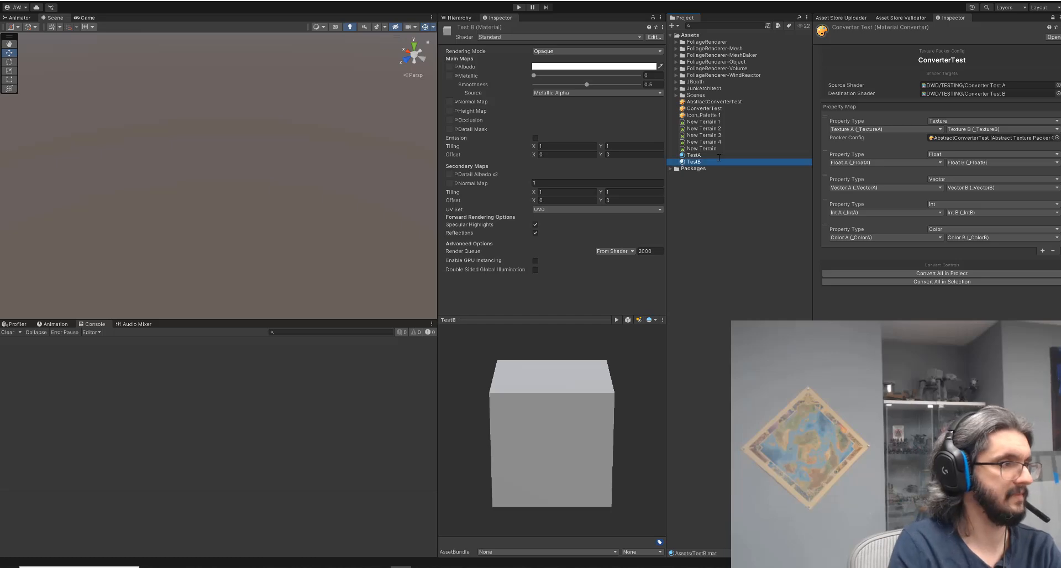
Set TestA's shader to DWD/TESTING/Converter Test A and assign the Icon_Palette 1 texture to its Texture A slot.
{"action": "left_click", "coordinate": [694, 155]}
{"action": "left_click", "coordinate": [492, 37]}
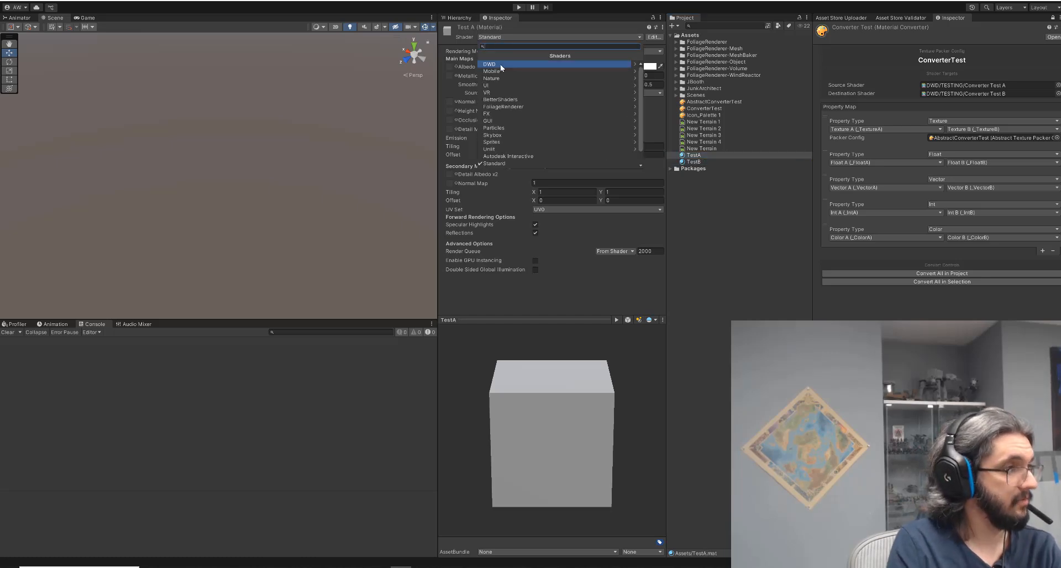
{"action": "left_click", "coordinate": [499, 64]}
{"action": "left_click", "coordinate": [500, 64]}
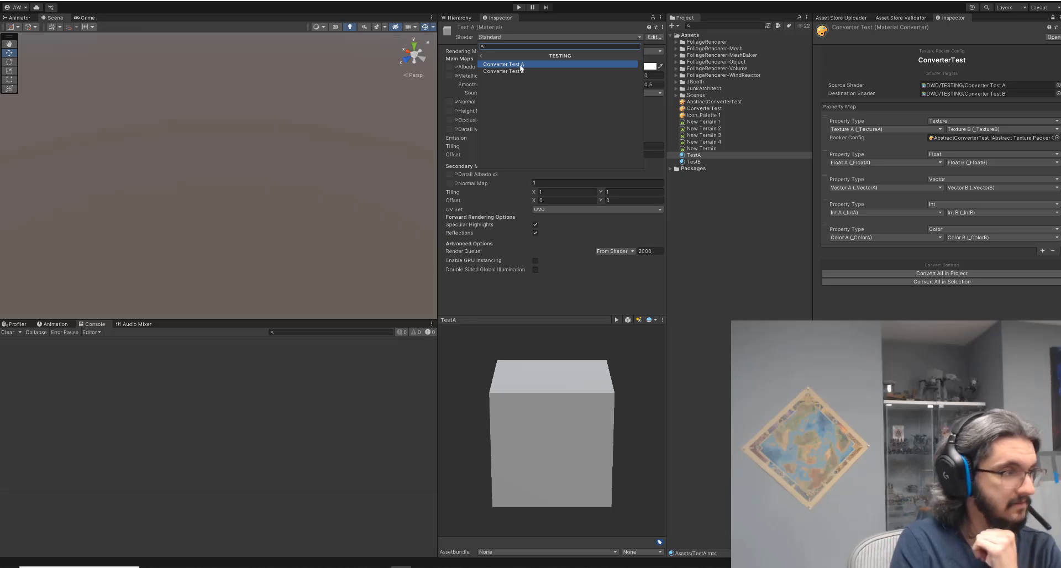
{"action": "left_click", "coordinate": [520, 65]}
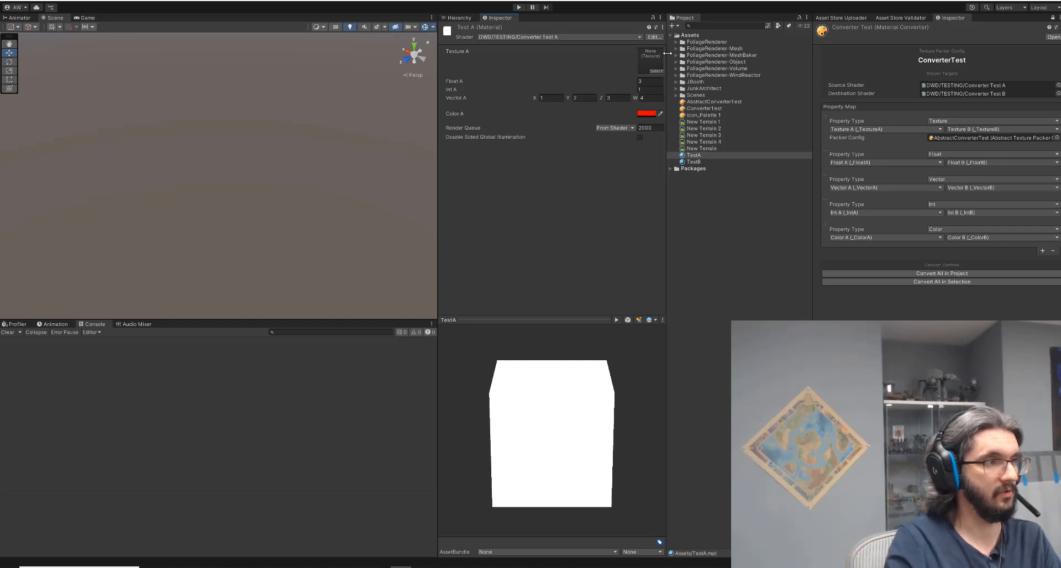
{"action": "left_click_drag", "start_coordinate": [703, 116], "coordinate": [650, 61]}
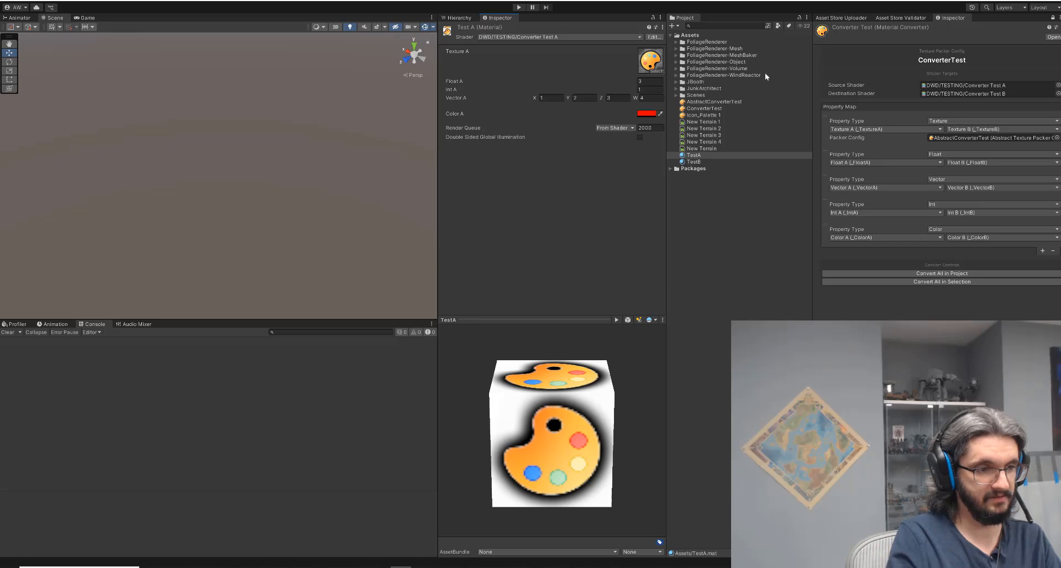
Set TestB's shader to DWD/TESTING/Converter Test B.
{"action": "left_click", "coordinate": [694, 161]}
{"action": "left_click", "coordinate": [558, 37]}
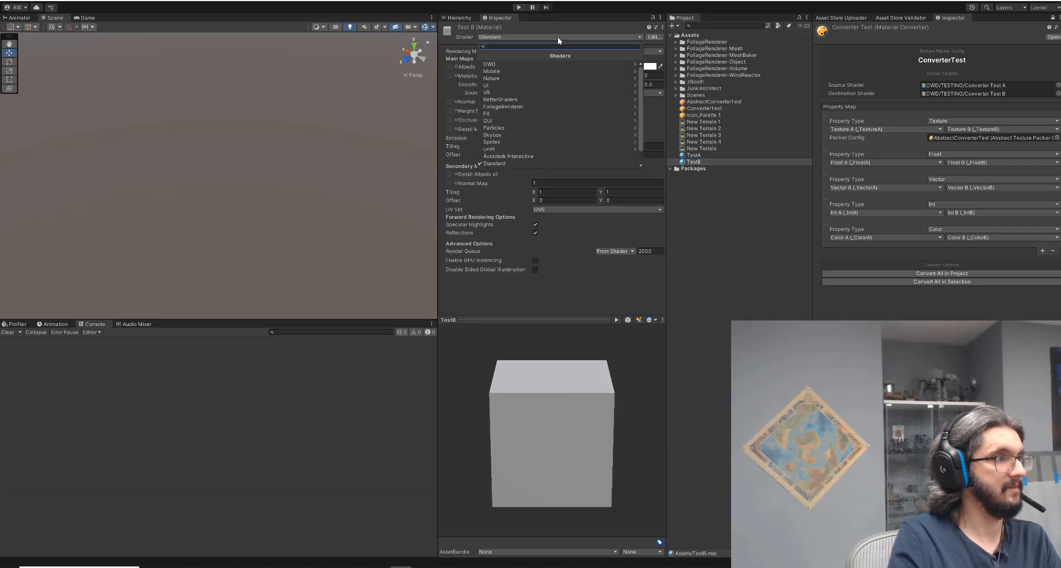
{"action": "left_click", "coordinate": [504, 64]}
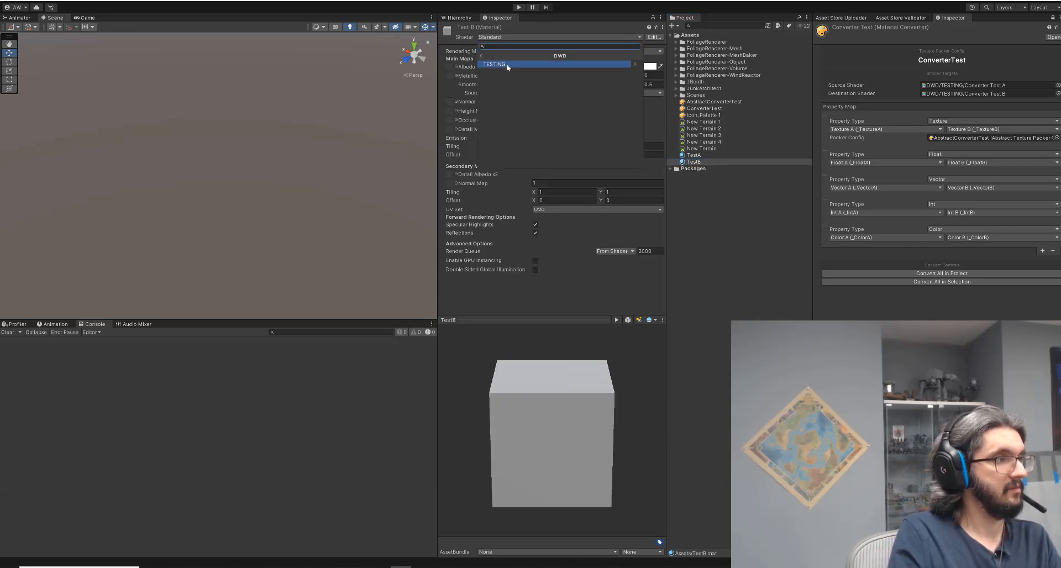
{"action": "left_click", "coordinate": [508, 64]}
{"action": "left_click", "coordinate": [519, 72]}
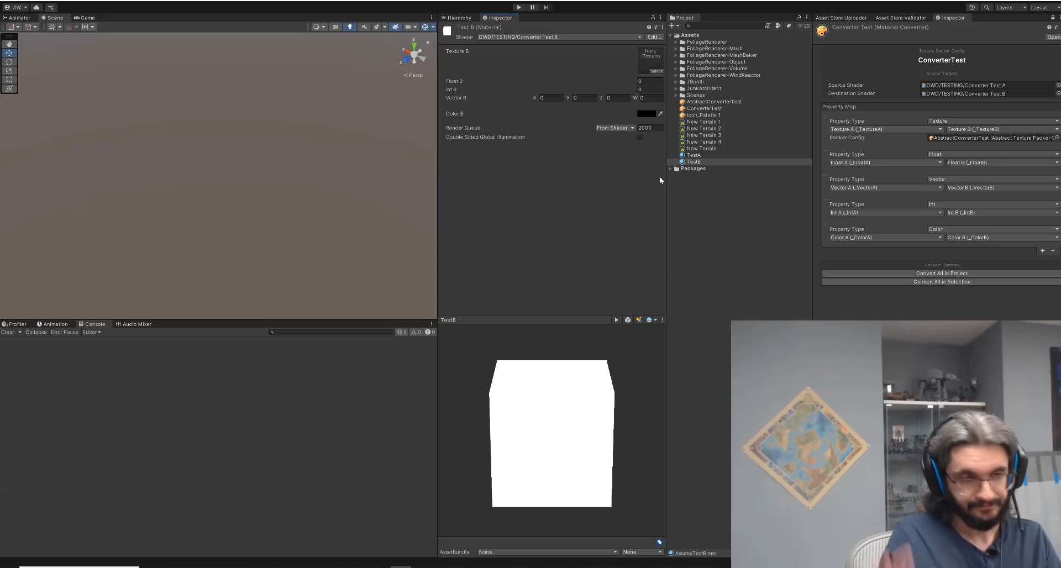
Compare the properties of the TestA and TestB materials.
{"action": "left_click", "coordinate": [699, 155]}
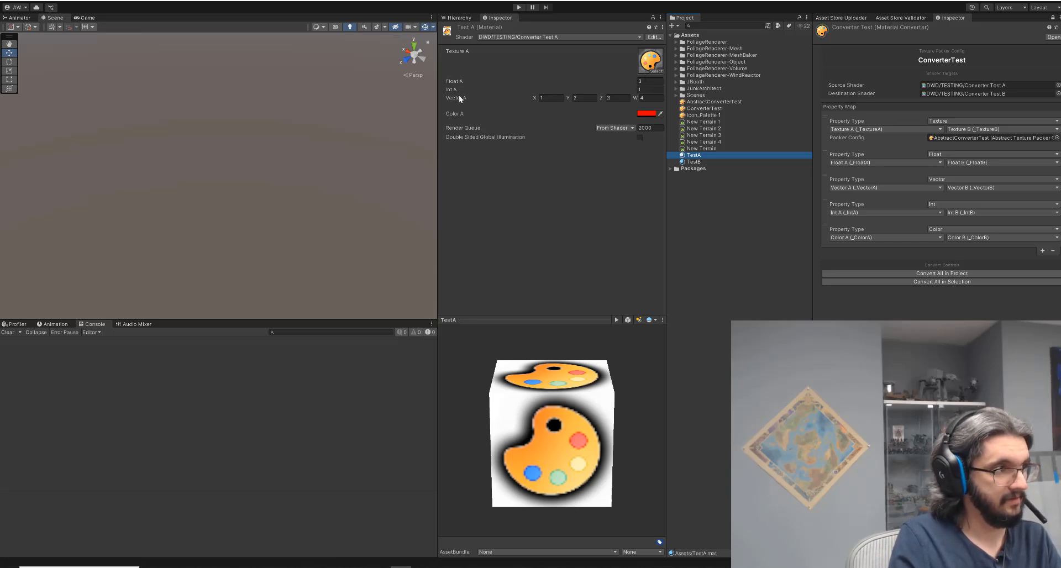
{"action": "left_click", "coordinate": [693, 162]}
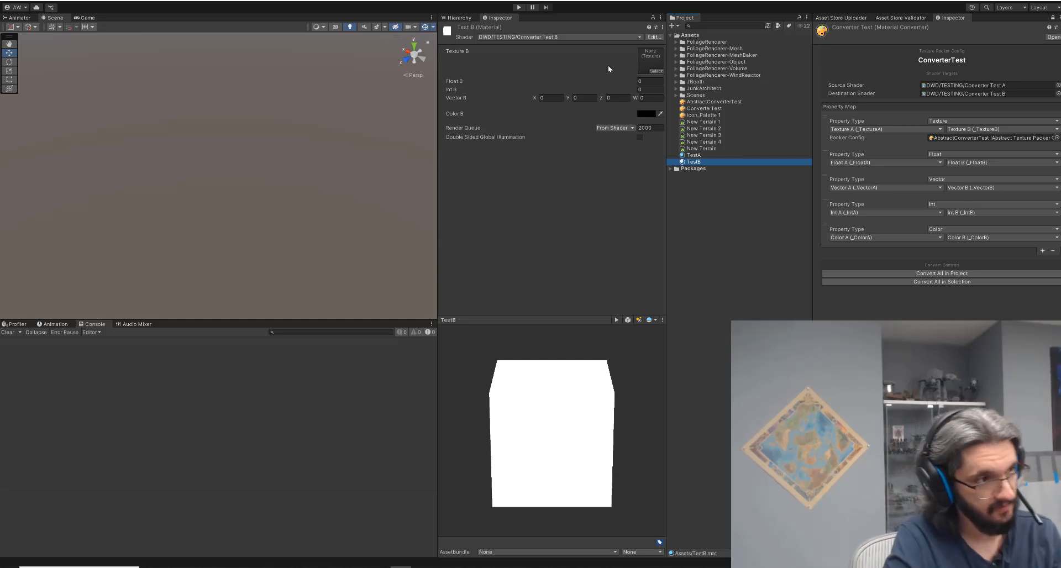
{"action": "left_click", "coordinate": [697, 156]}
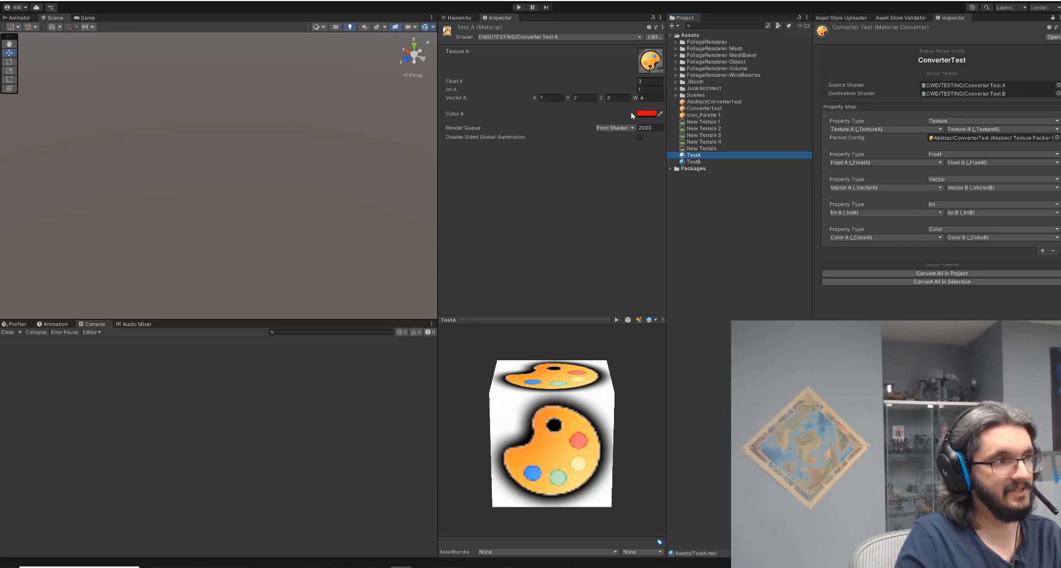
{"action": "left_click", "coordinate": [694, 161]}
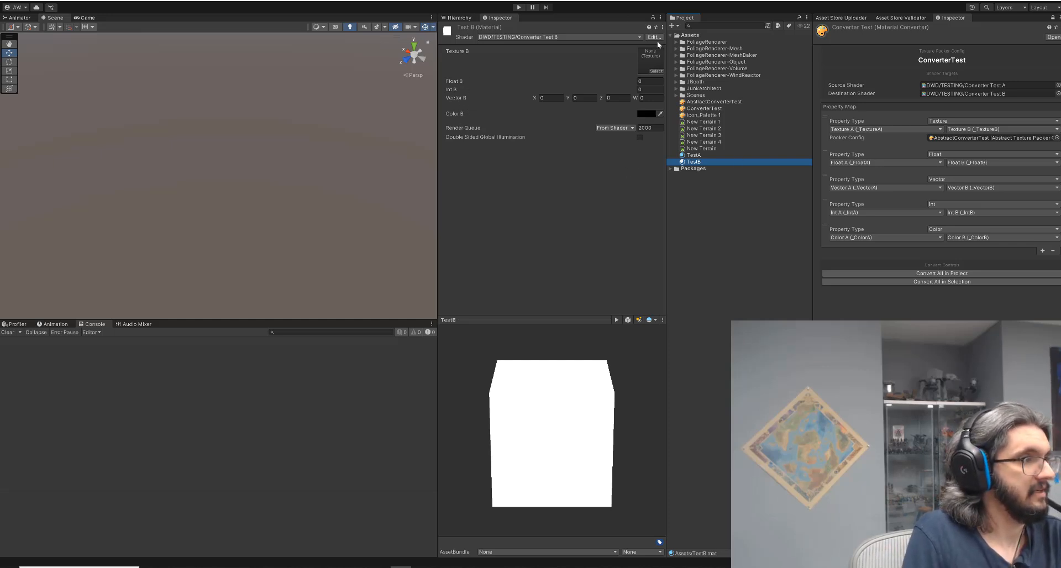
Examine the property lists of the Converter Test A and Converter Test B shaders, then return to TestA.
{"action": "left_click", "coordinate": [670, 168]}
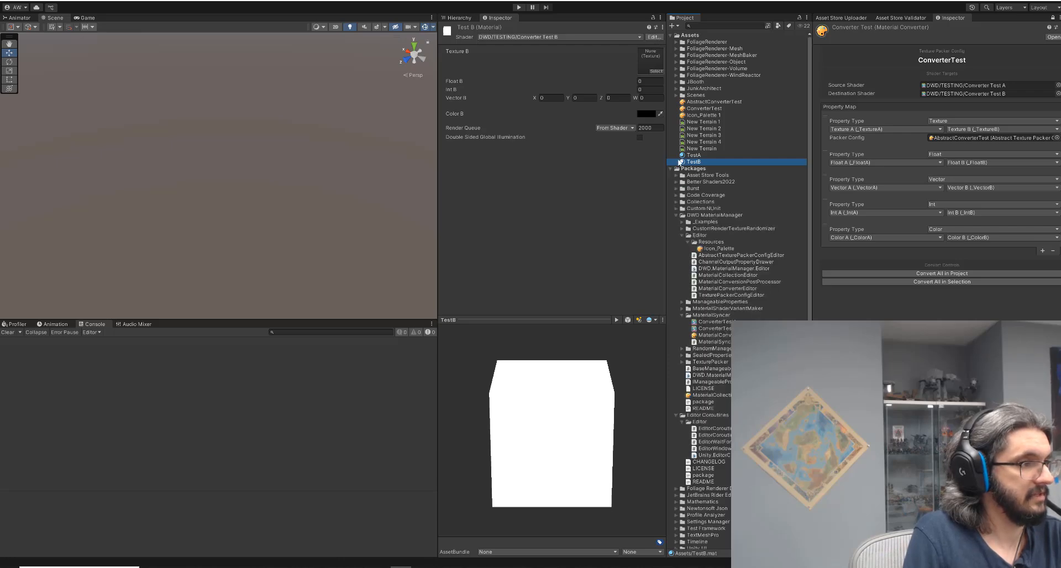
{"action": "left_click", "coordinate": [682, 236]}
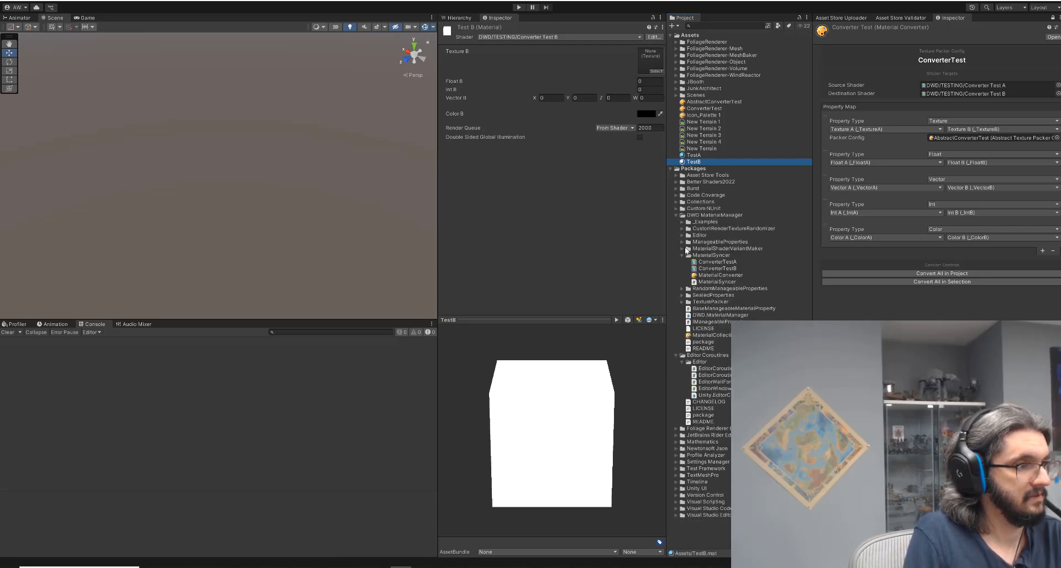
{"action": "left_click", "coordinate": [713, 262]}
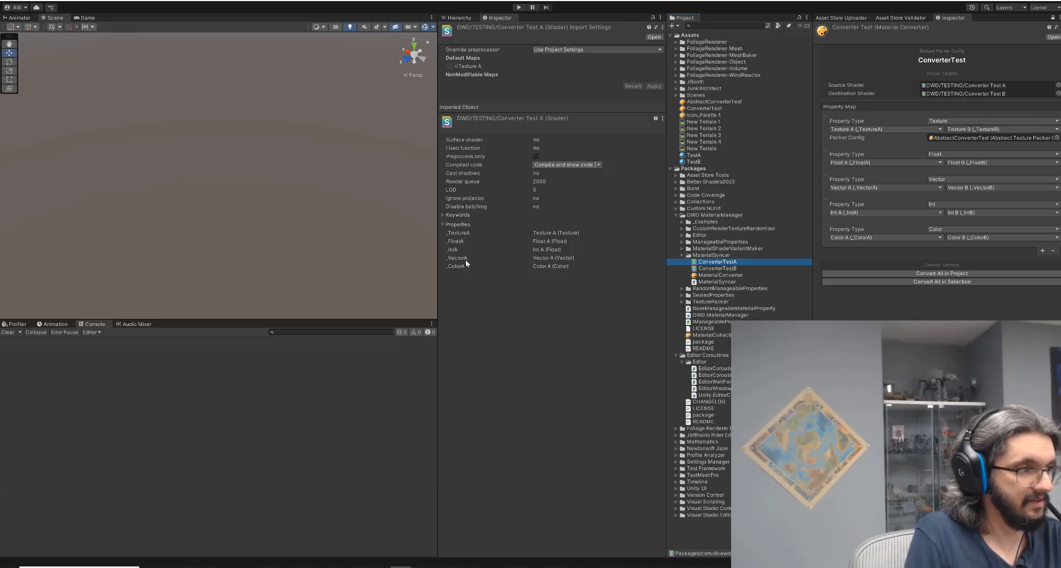
{"action": "left_click", "coordinate": [715, 268]}
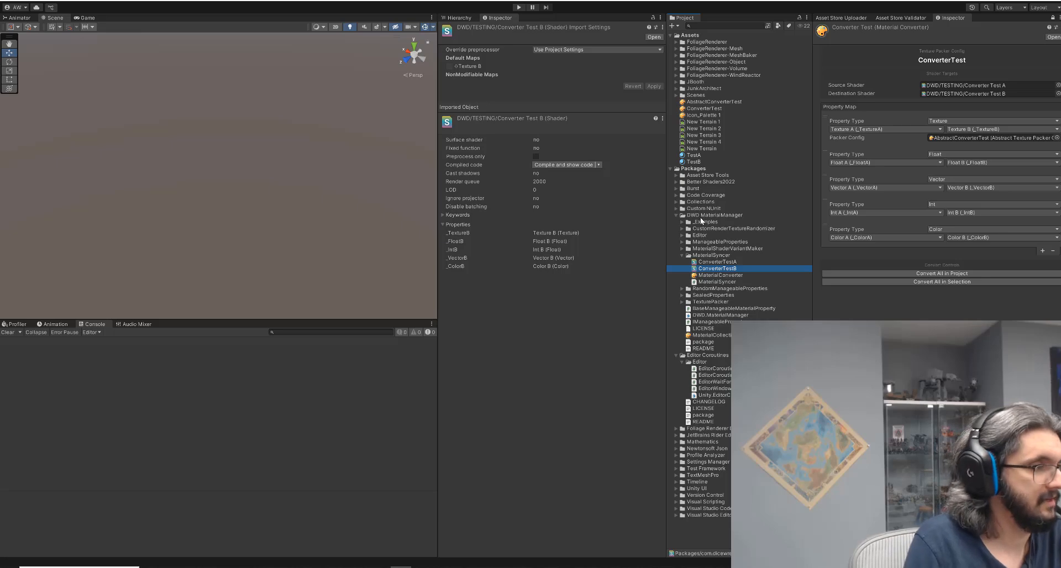
{"action": "left_click", "coordinate": [669, 168]}
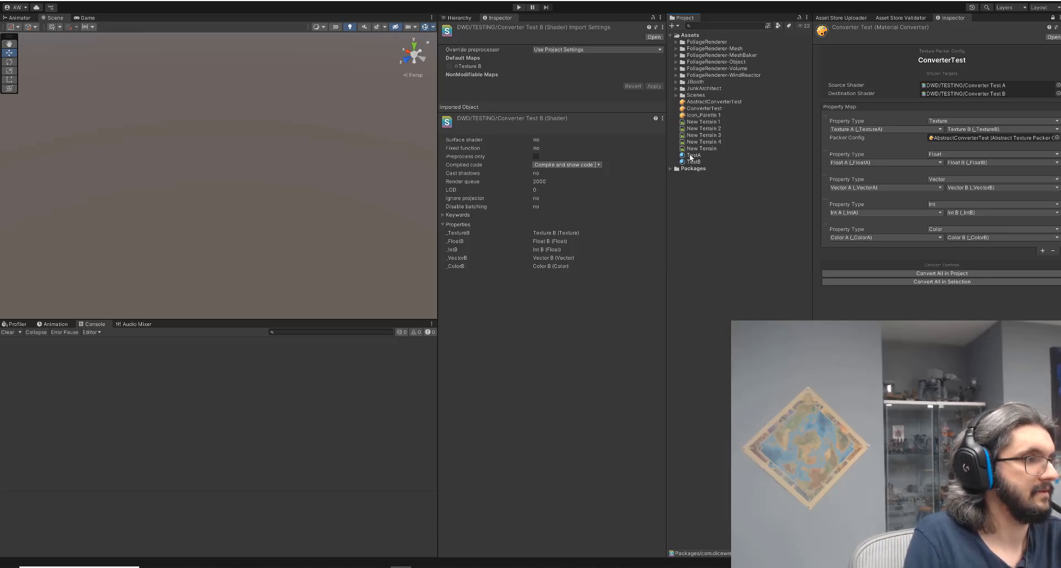
{"action": "left_click", "coordinate": [692, 156]}
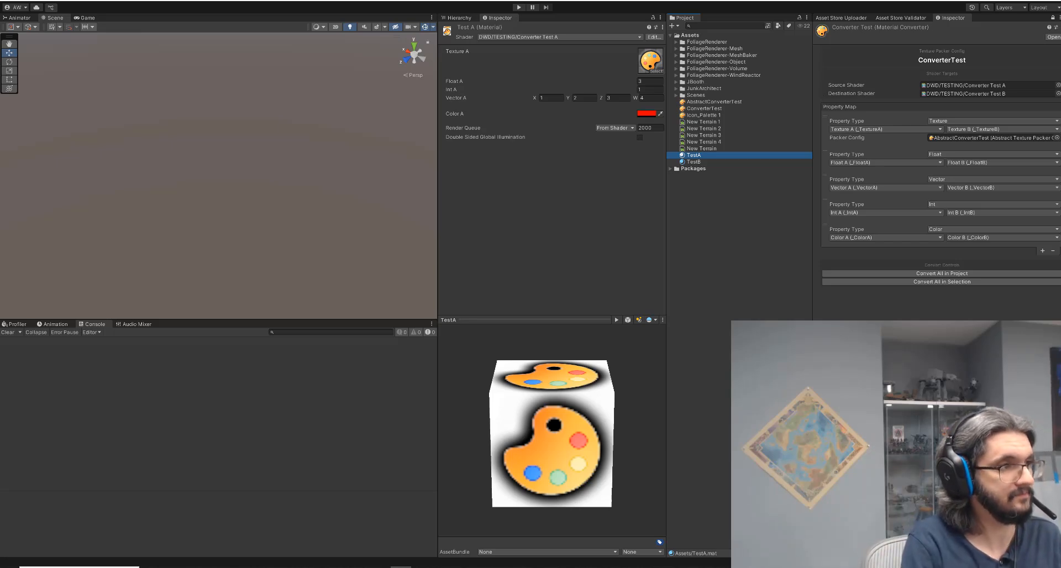
Create a new DWD Texture Packer Config asset in Assets.
{"action": "left_click", "coordinate": [672, 28]}
{"action": "mouse_move", "coordinate": [718, 43]}
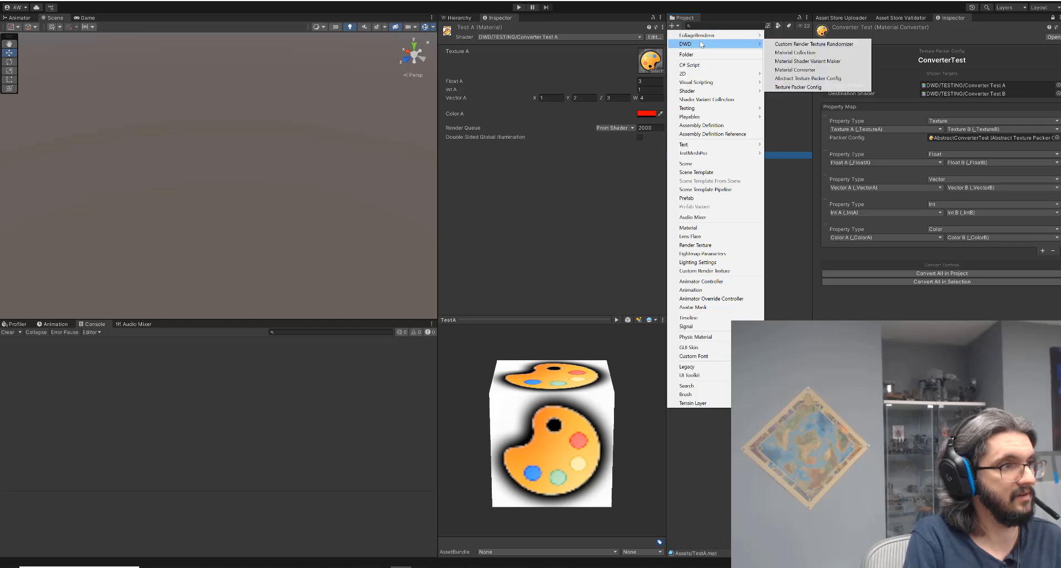
{"action": "left_click", "coordinate": [816, 87]}
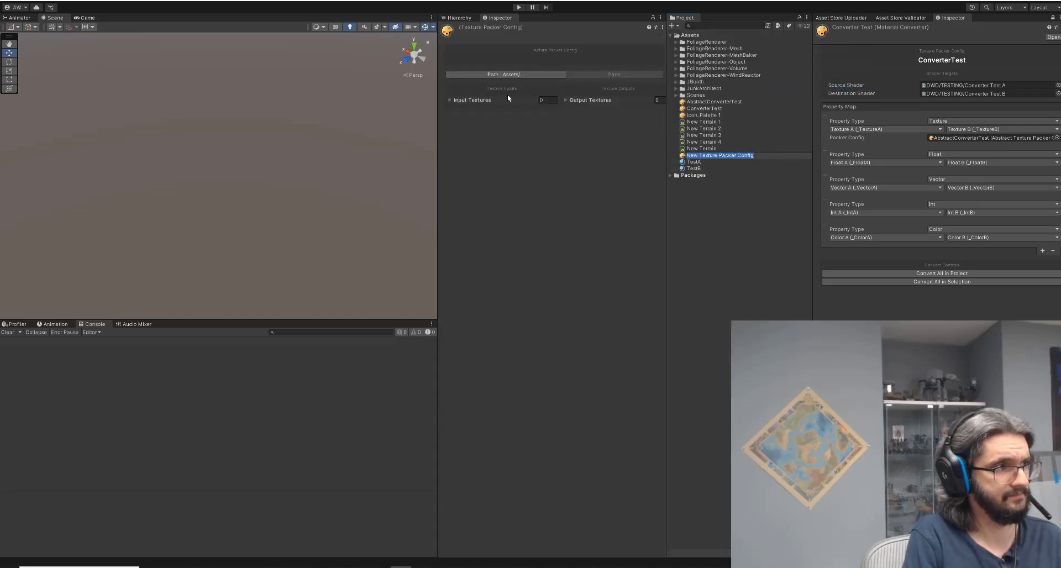
Add four input texture elements to the texture packer config.
{"action": "left_click", "coordinate": [449, 100]}
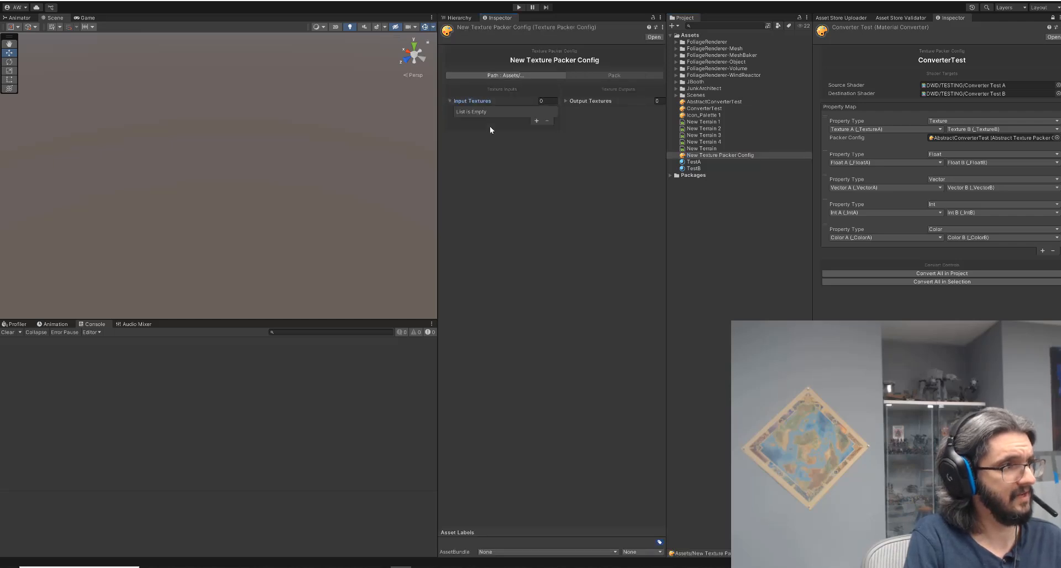
{"action": "left_click", "coordinate": [535, 120]}
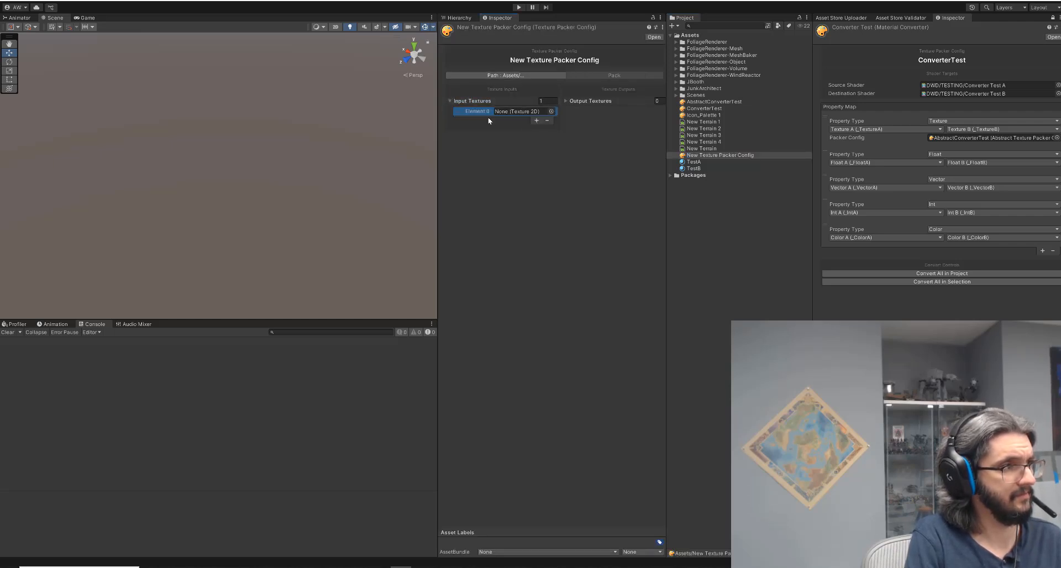
{"action": "left_click", "coordinate": [535, 120]}
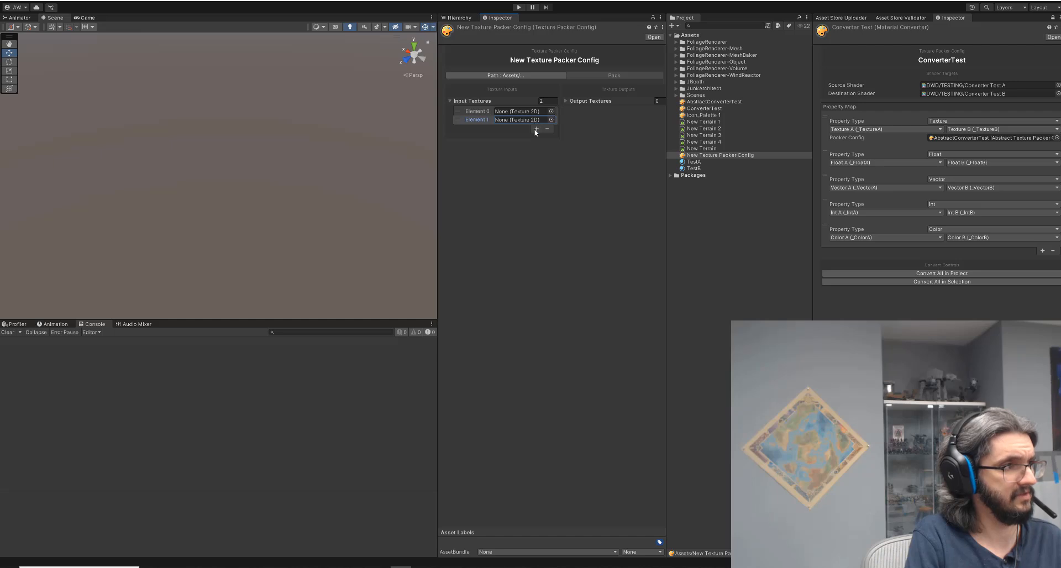
{"action": "left_click", "coordinate": [536, 129]}
{"action": "left_click", "coordinate": [536, 137]}
Add one output texture to the packer config and expand its channel settings.
{"action": "left_click", "coordinate": [581, 101]}
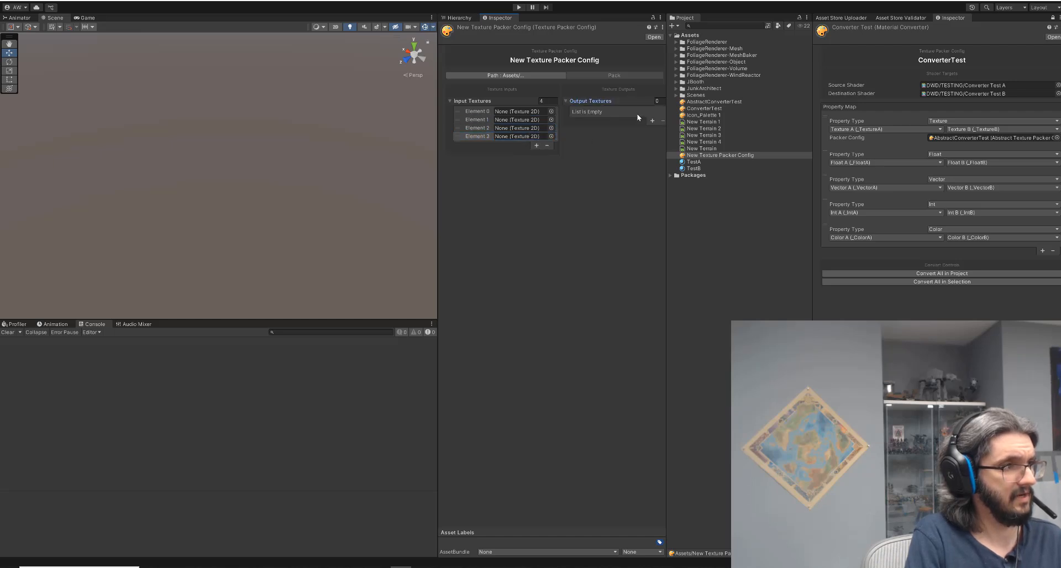
{"action": "left_click", "coordinate": [653, 122]}
{"action": "left_click", "coordinate": [578, 111]}
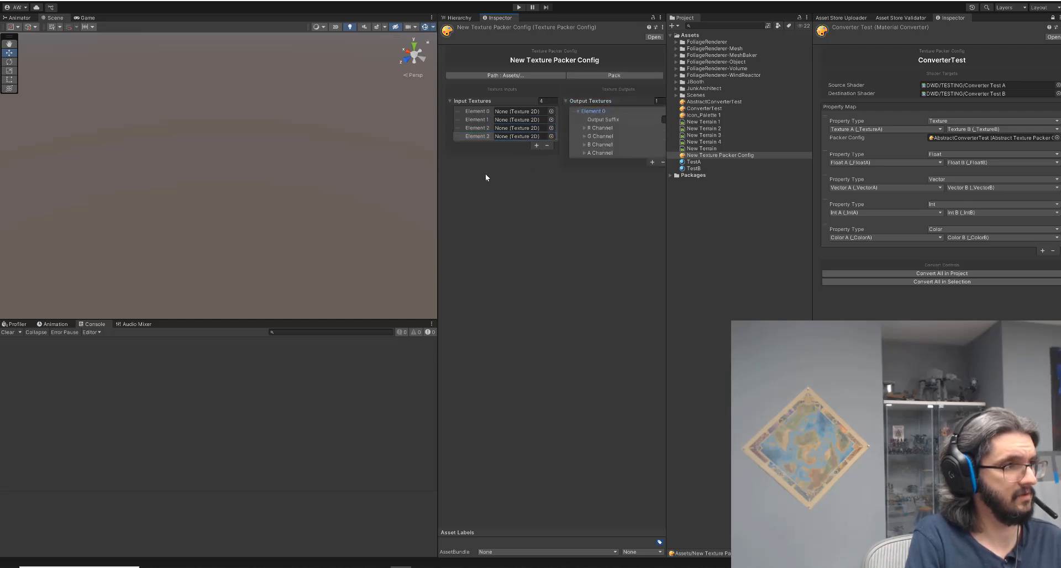
{"action": "left_click_drag", "start_coordinate": [436, 156], "coordinate": [324, 161]}
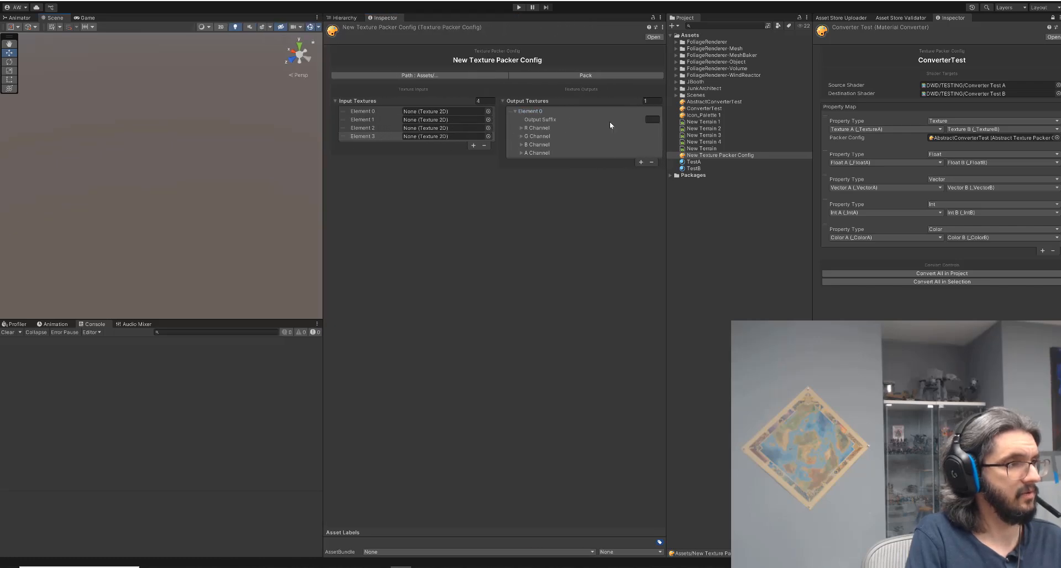
Configure the packer output's R, G, B and A channels, assigning input element 1 and channel G and enabling G and B.
{"action": "left_click", "coordinate": [652, 119]}
{"action": "left_click", "coordinate": [522, 129]}
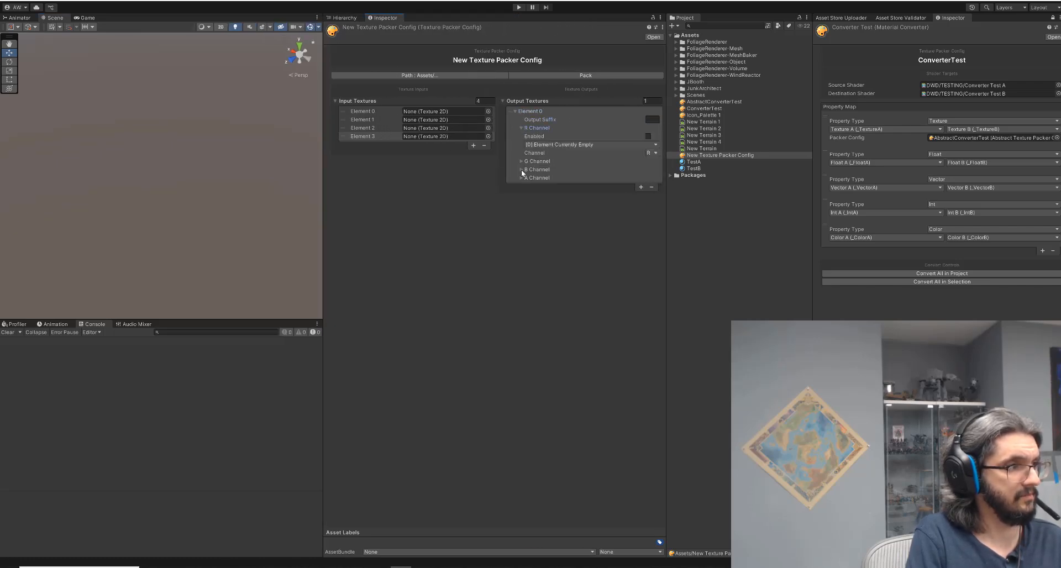
{"action": "left_click", "coordinate": [521, 161]}
{"action": "left_click", "coordinate": [522, 195]}
{"action": "left_click", "coordinate": [567, 179]}
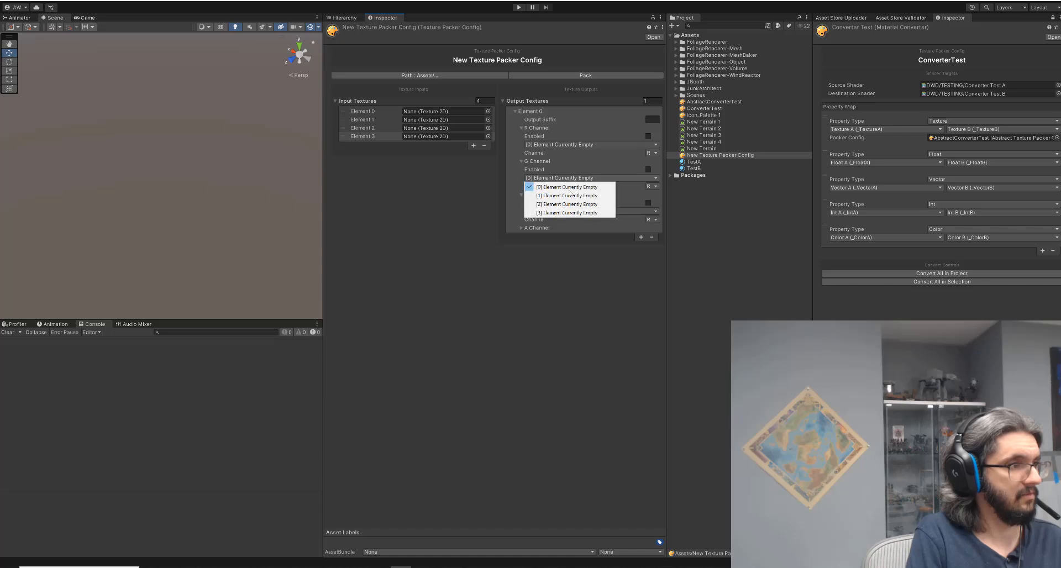
{"action": "left_click", "coordinate": [571, 196]}
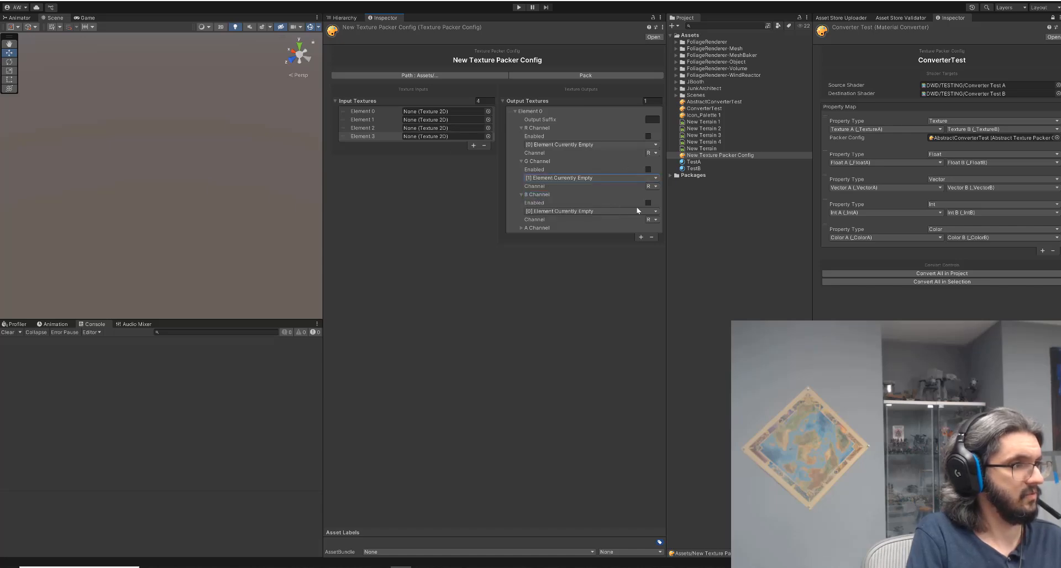
{"action": "left_click", "coordinate": [655, 186]}
{"action": "left_click", "coordinate": [660, 203]}
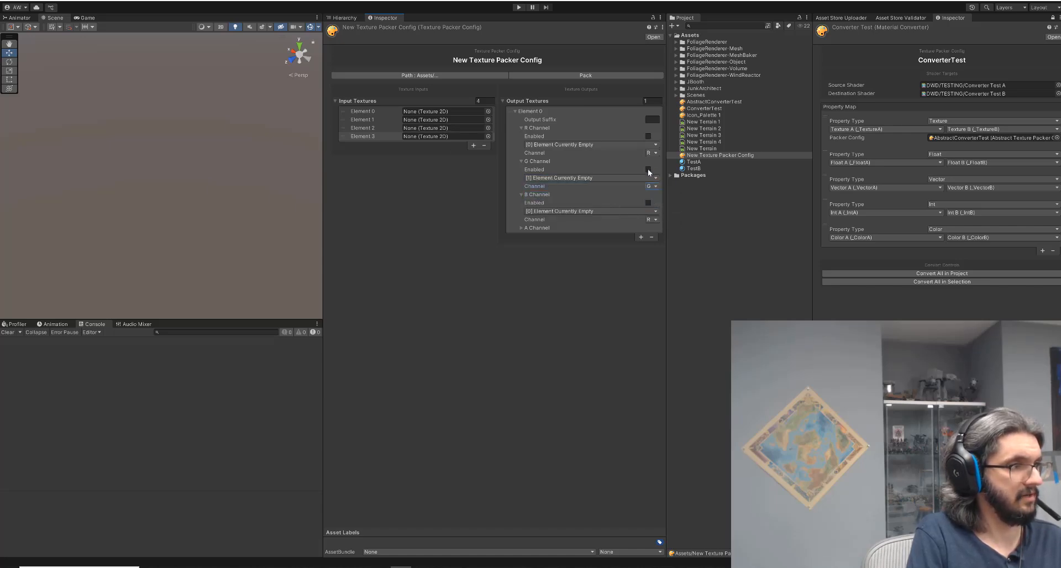
{"action": "left_click", "coordinate": [648, 202]}
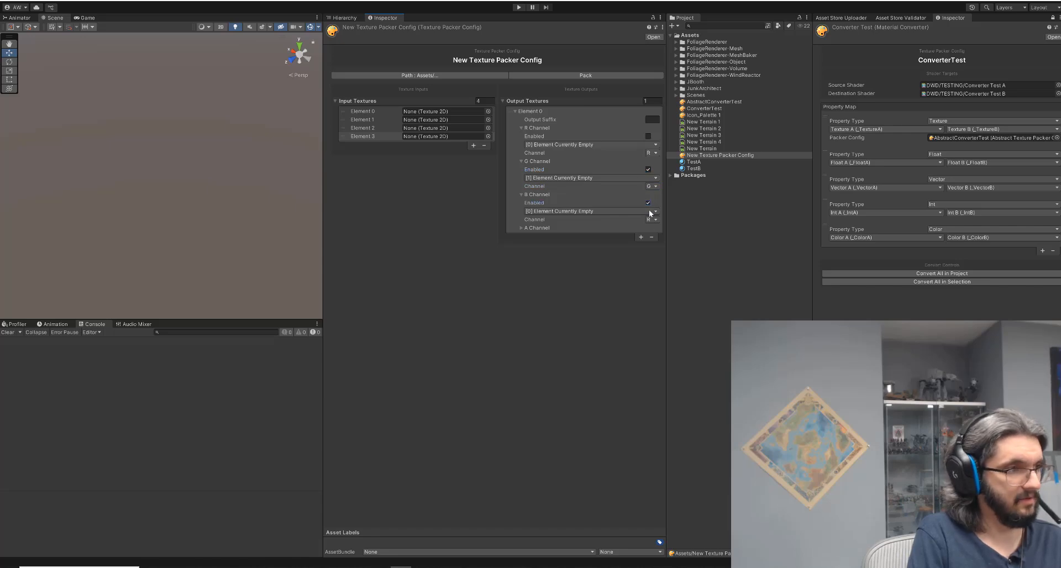
{"action": "left_click", "coordinate": [654, 219]}
{"action": "left_click", "coordinate": [522, 226]}
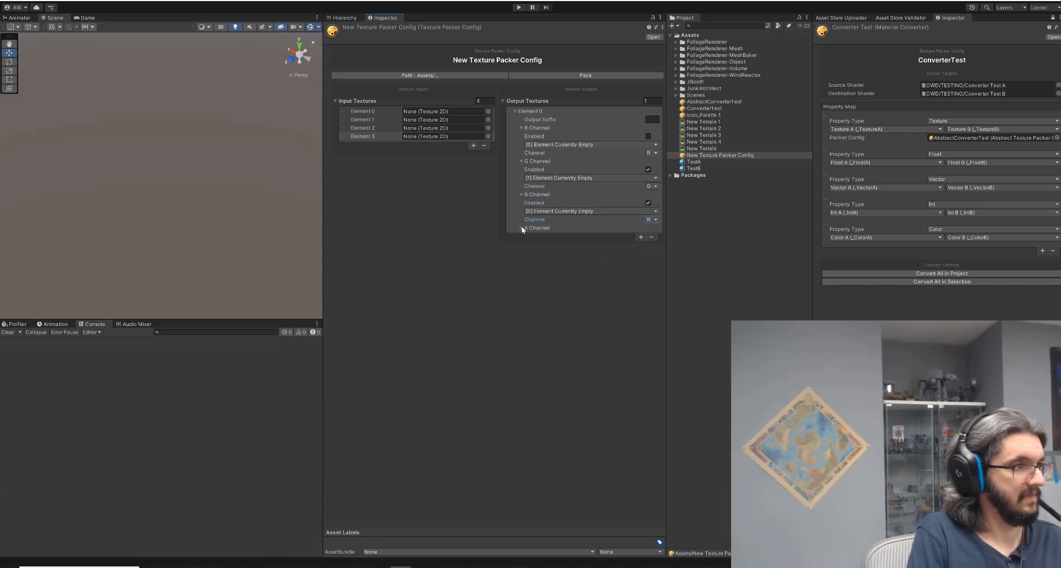
{"action": "left_click", "coordinate": [522, 227]}
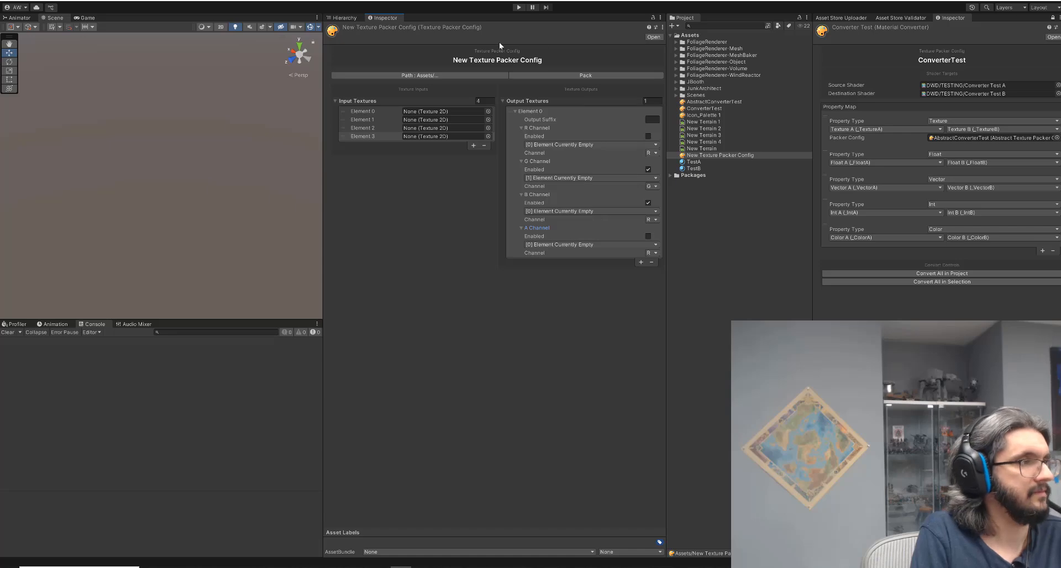
Delete the New Texture Packer Config asset and clear the console.
{"action": "left_click", "coordinate": [719, 155]}
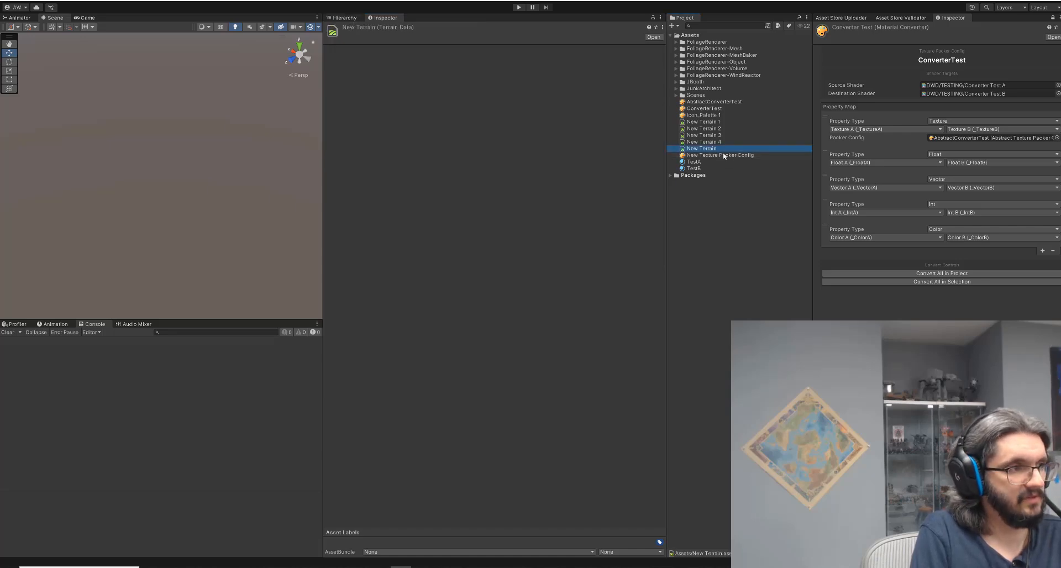
{"action": "key", "text": "Delete"}
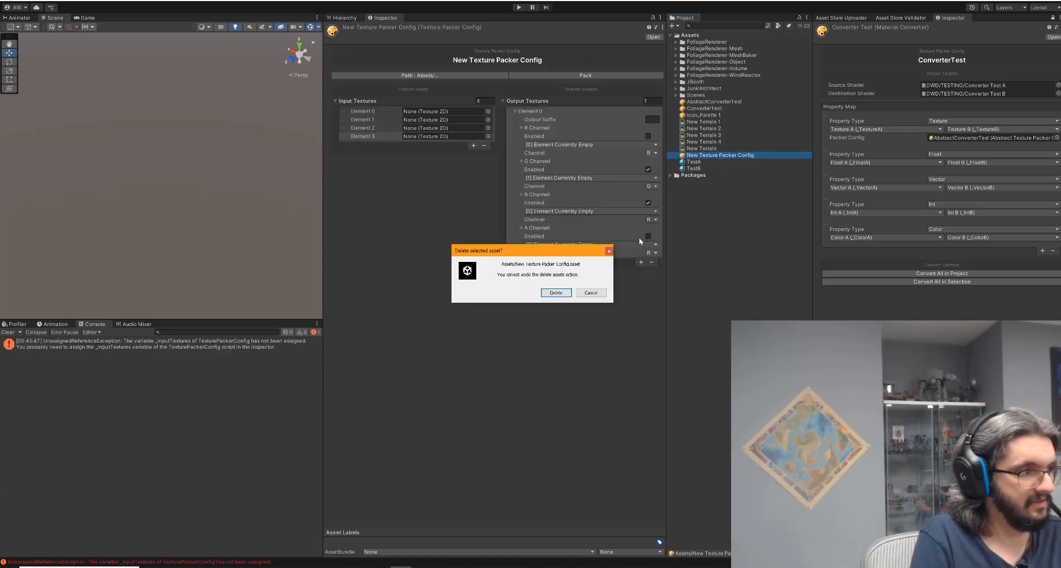
{"action": "left_click", "coordinate": [555, 292]}
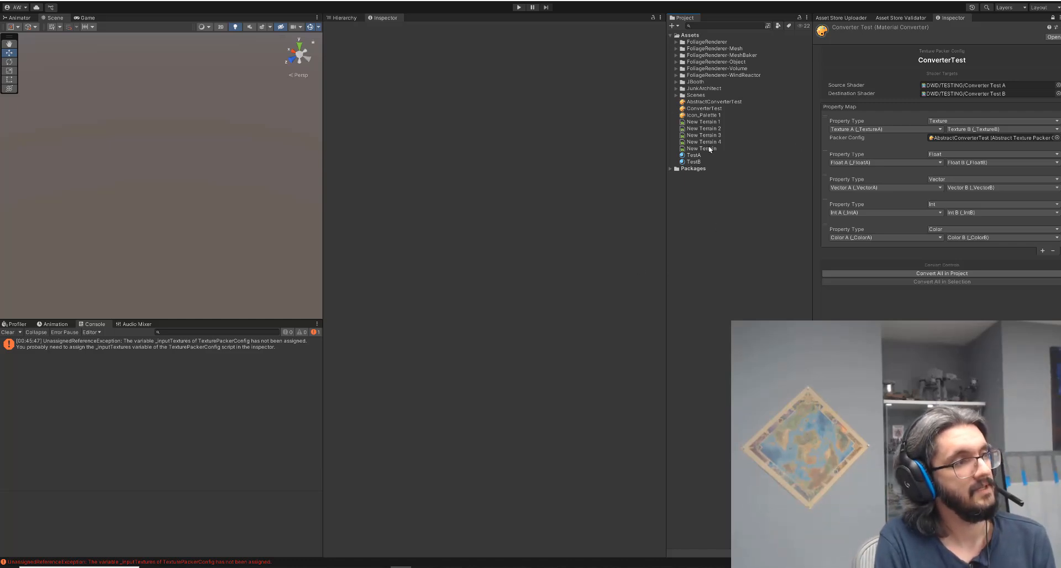
{"action": "left_click", "coordinate": [8, 332]}
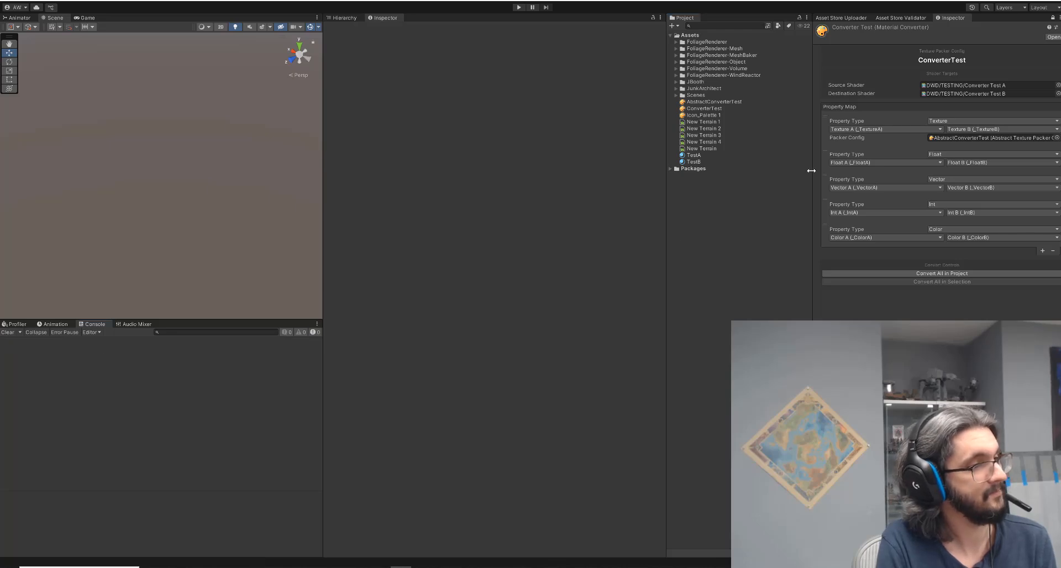
Examine the Icon_Palette 1 texture with its alpha channel, the AbstractConverterTest packer config and the TestA material.
{"action": "left_click", "coordinate": [705, 114]}
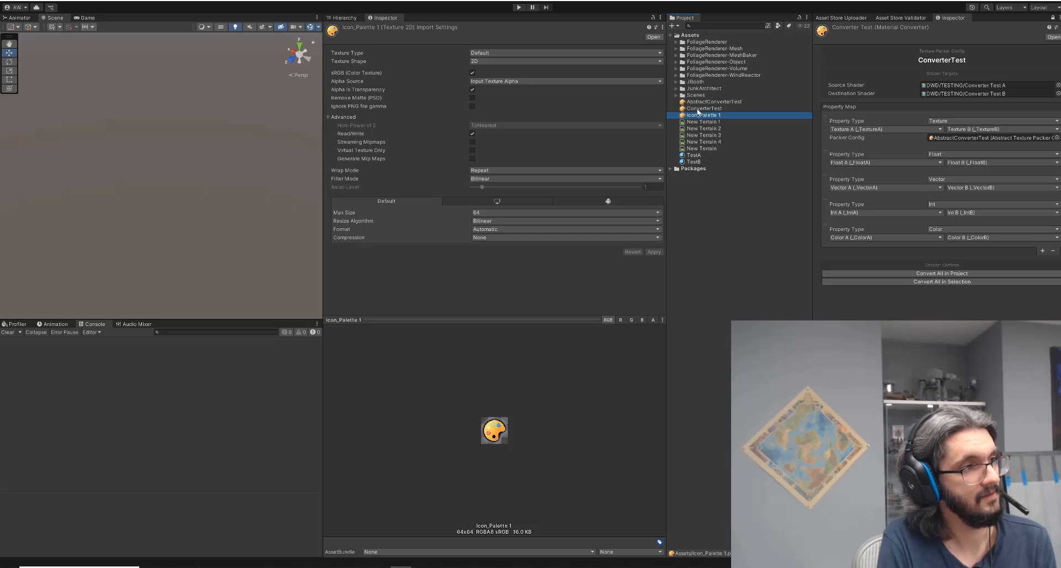
{"action": "left_click", "coordinate": [712, 109]}
{"action": "left_click", "coordinate": [713, 102]}
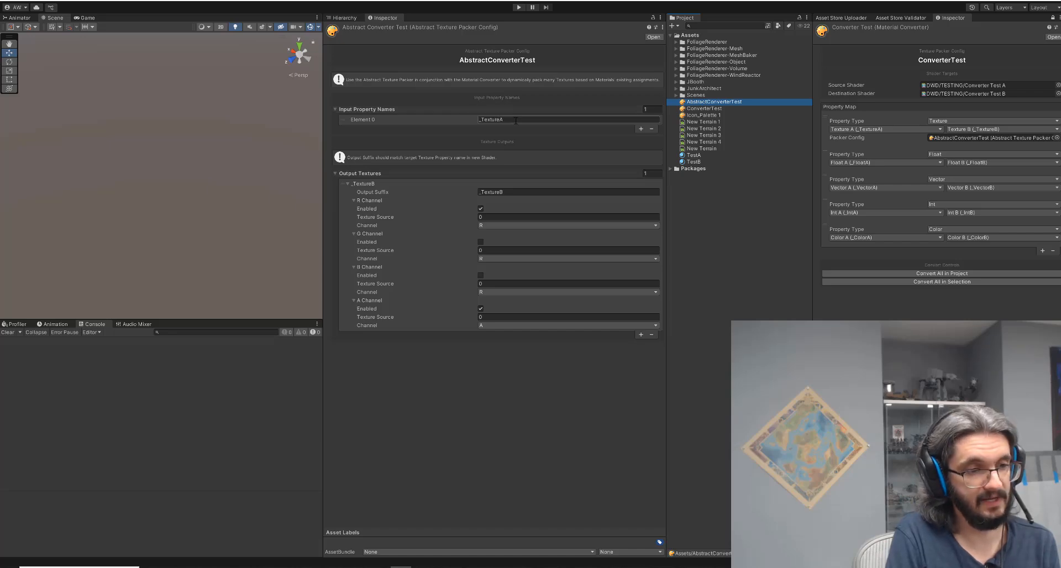
{"action": "left_click", "coordinate": [693, 155]}
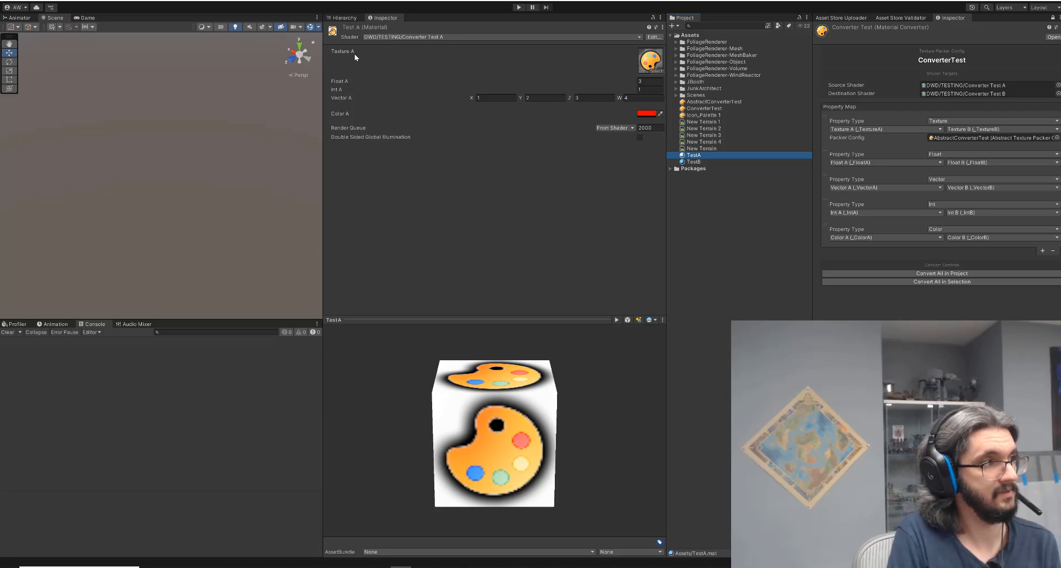
{"action": "left_click", "coordinate": [704, 102]}
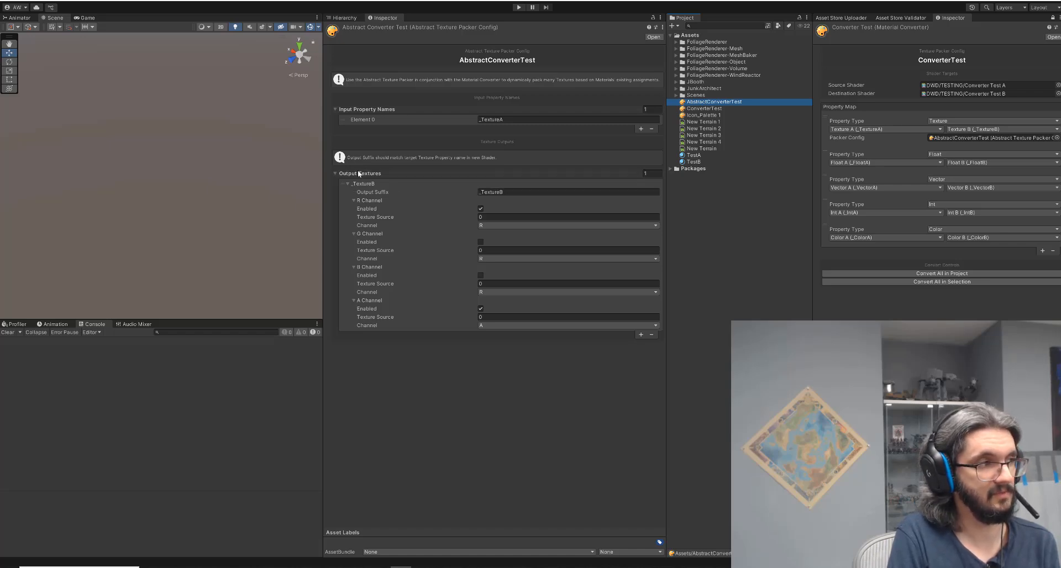
{"action": "left_click", "coordinate": [509, 191]}
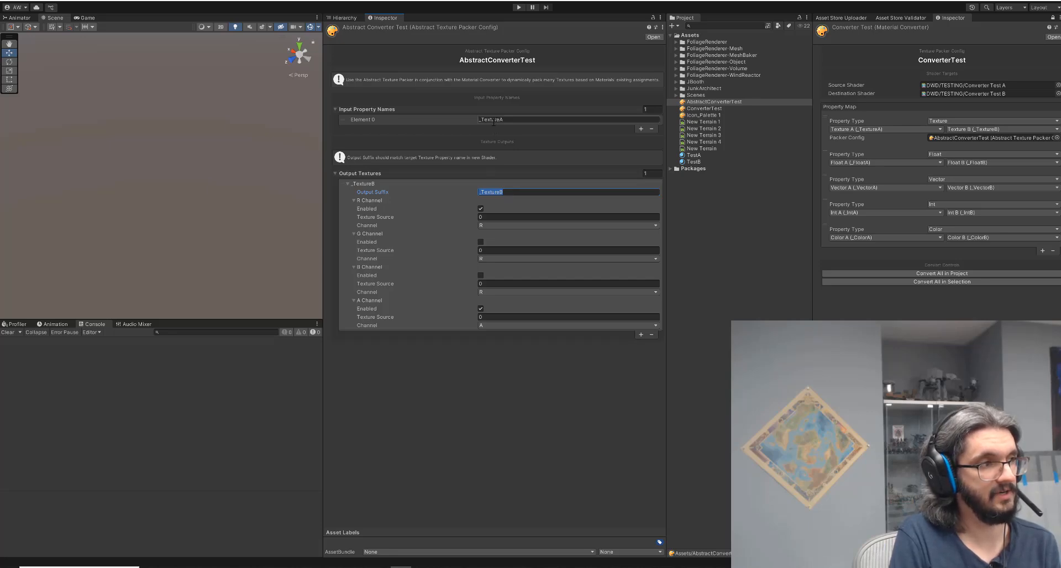
{"action": "left_click", "coordinate": [491, 218]}
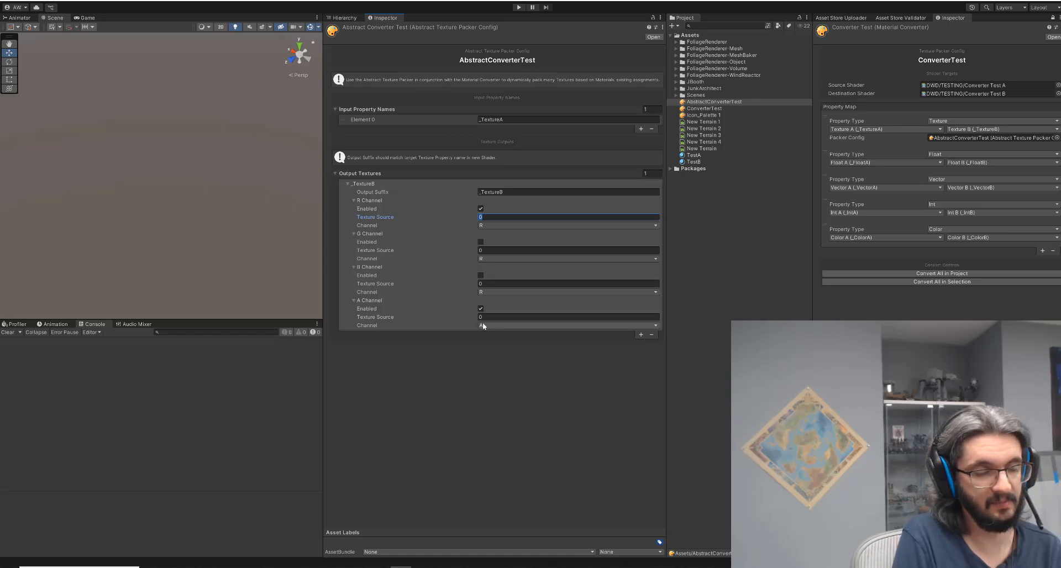
{"action": "left_click", "coordinate": [694, 114]}
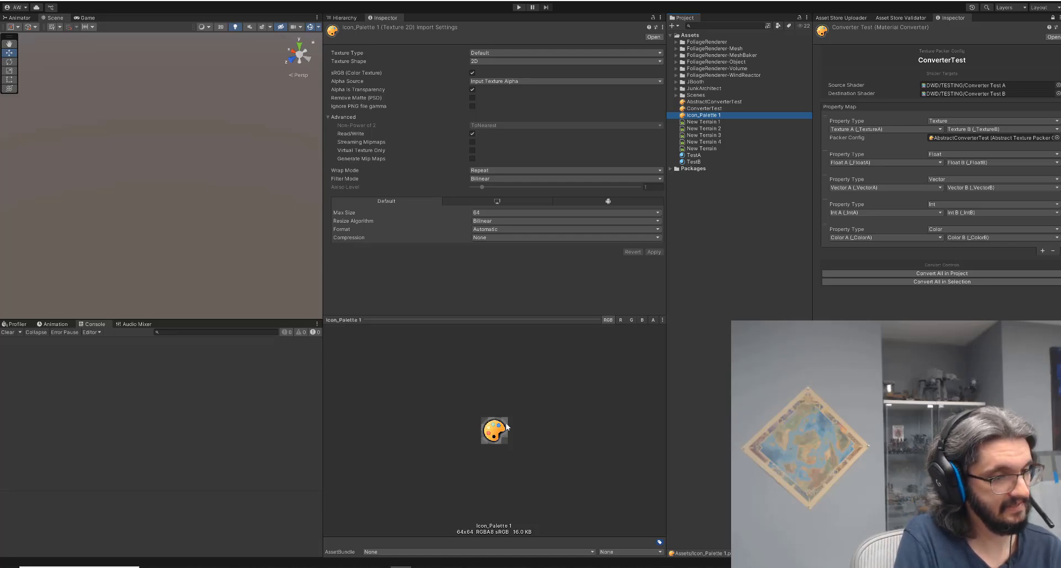
{"action": "left_click", "coordinate": [652, 319]}
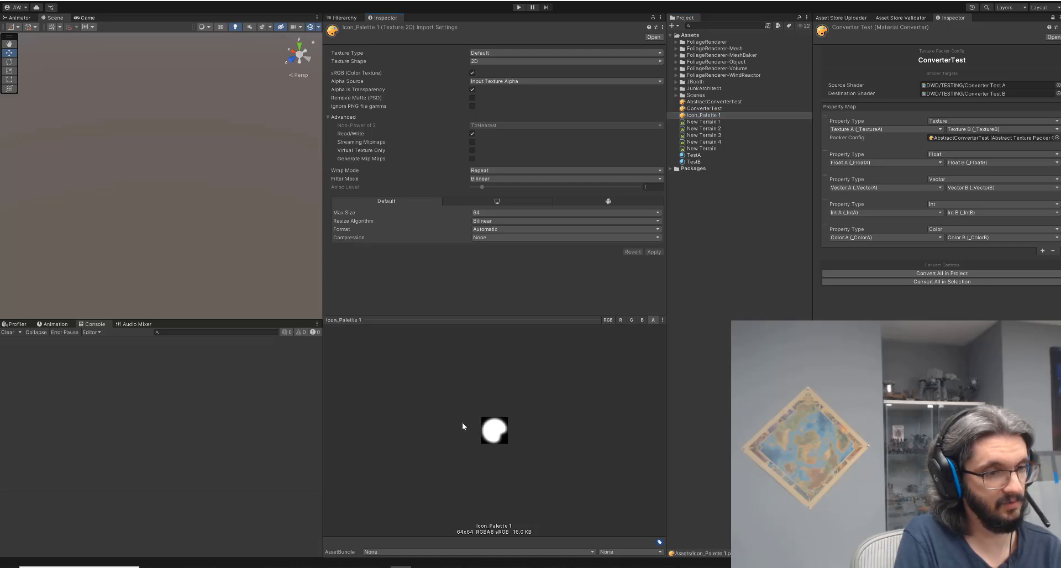
{"action": "left_click", "coordinate": [701, 101]}
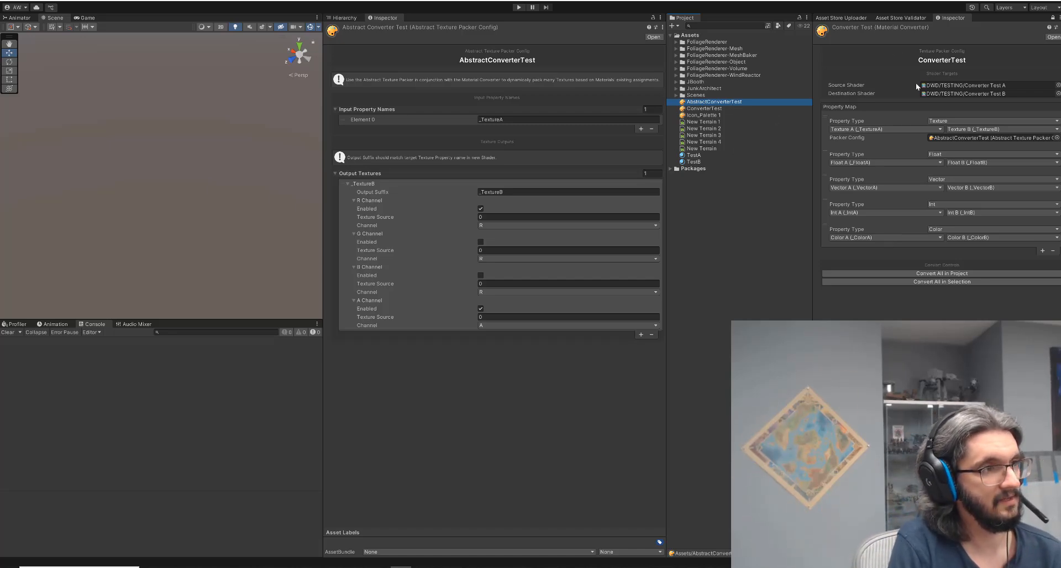
{"action": "left_click", "coordinate": [672, 26]}
{"action": "mouse_move", "coordinate": [718, 44]}
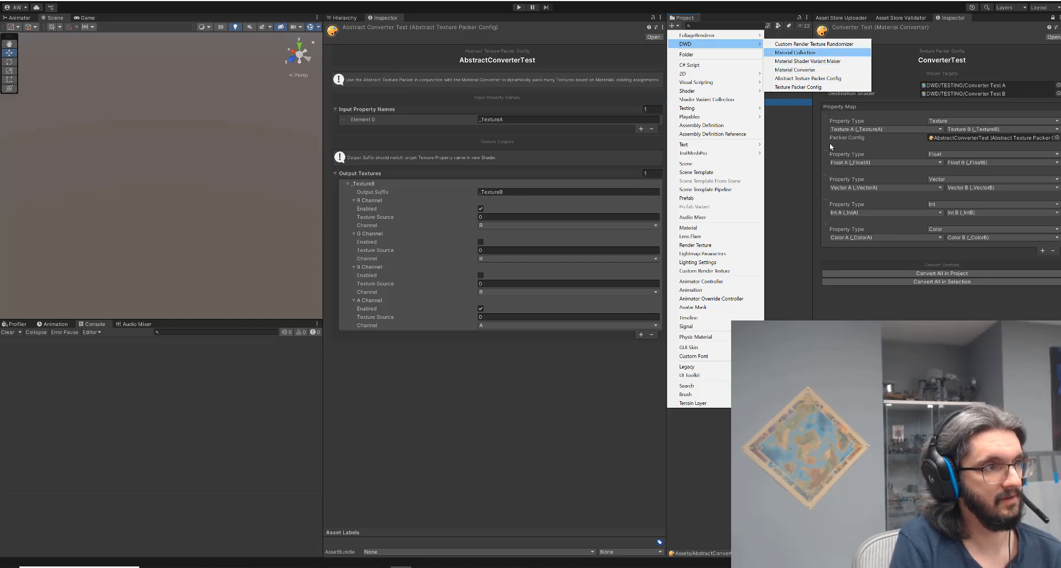
{"action": "left_click", "coordinate": [655, 56]}
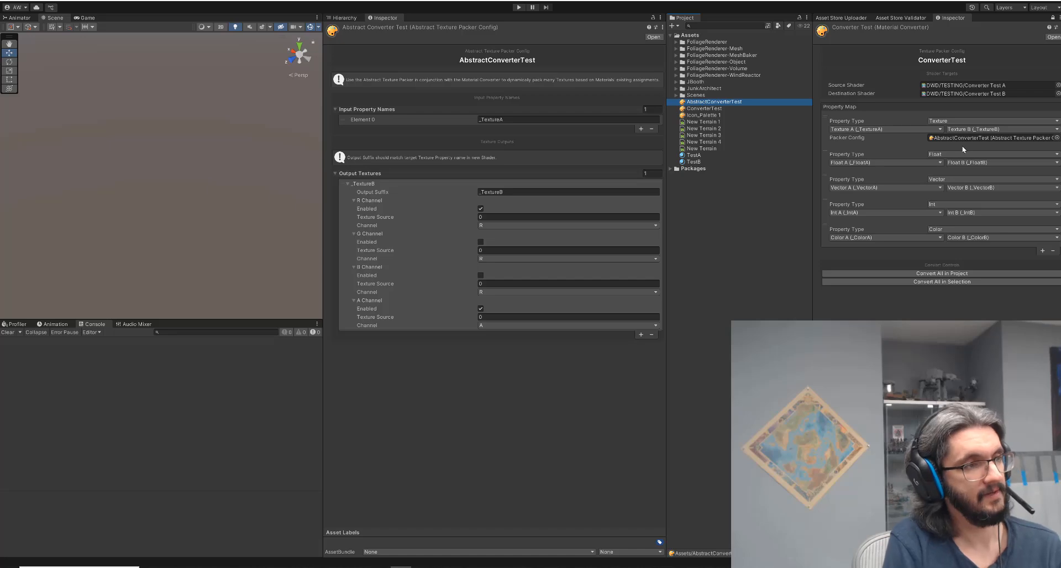
{"action": "left_click", "coordinate": [675, 26]}
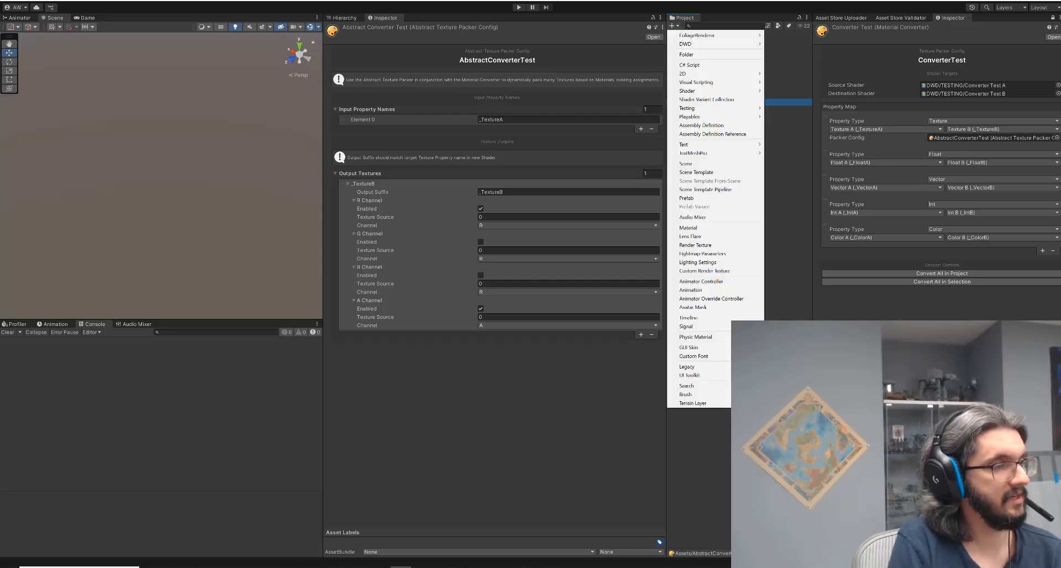
{"action": "left_click", "coordinate": [974, 254]}
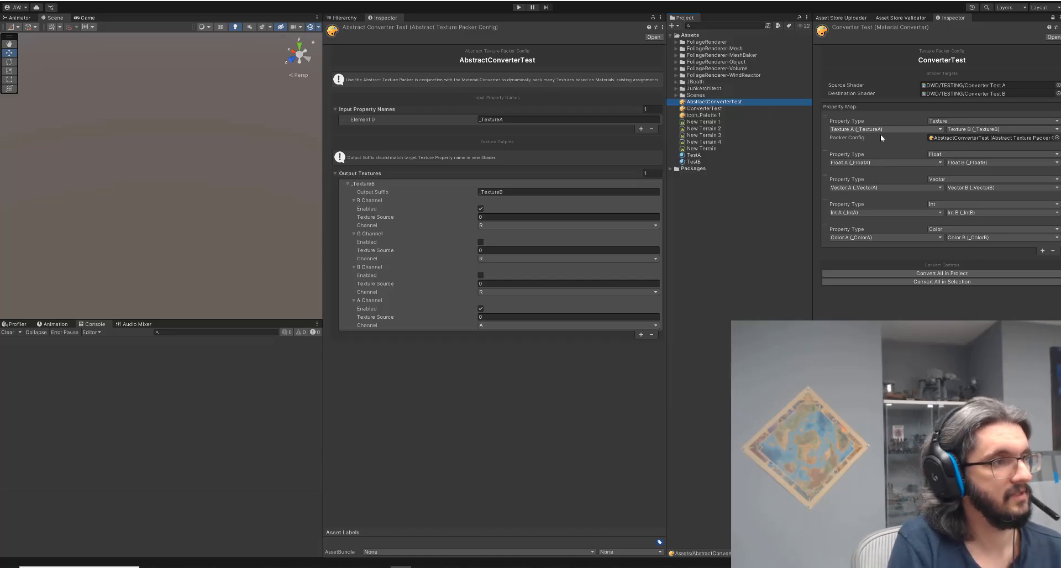
Review the property type, source and destination options of the ConverterTest property map entries.
{"action": "left_click", "coordinate": [946, 120]}
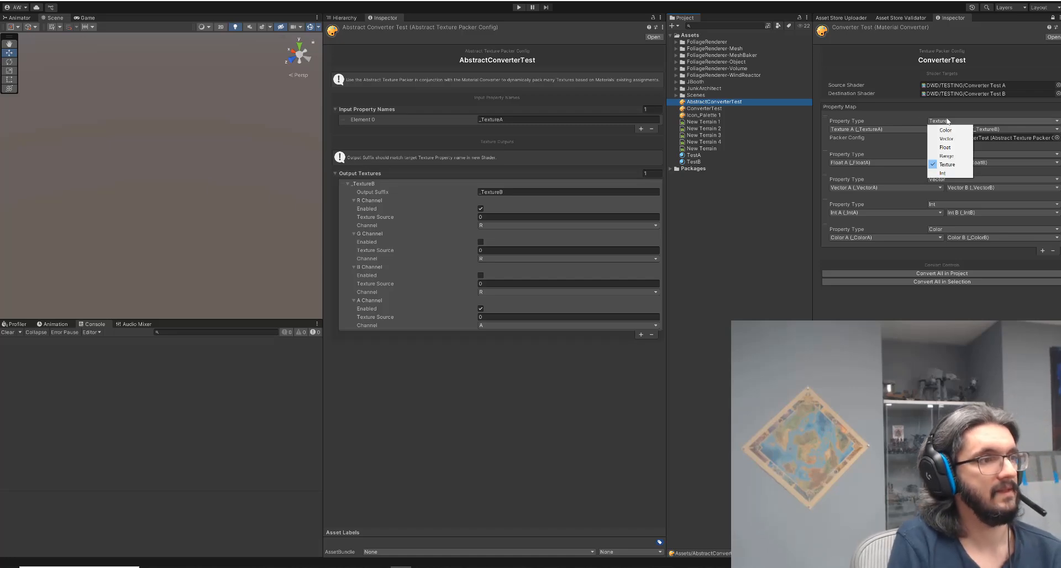
{"action": "left_click", "coordinate": [945, 305]}
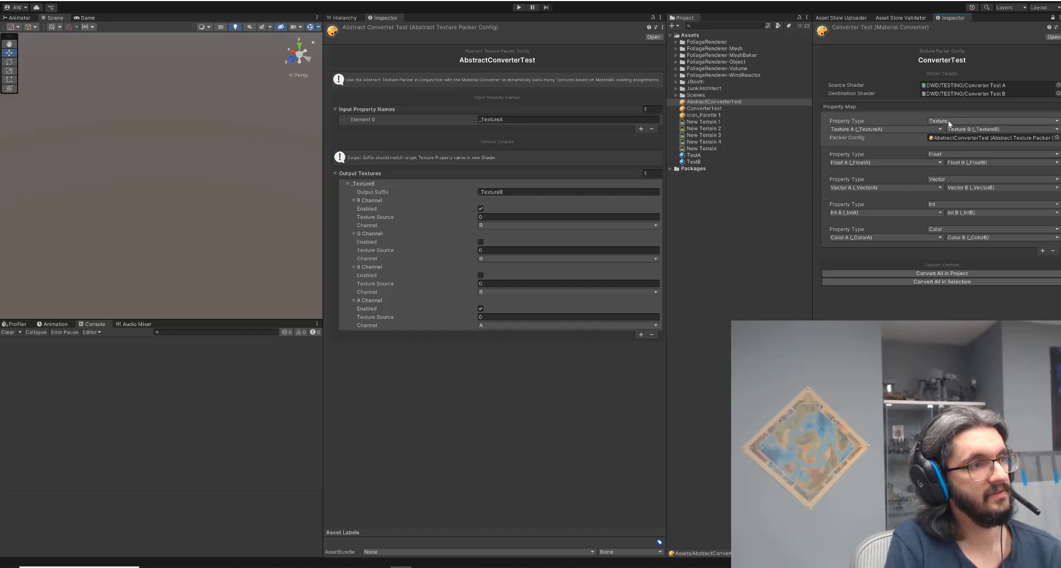
{"action": "left_click", "coordinate": [877, 129]}
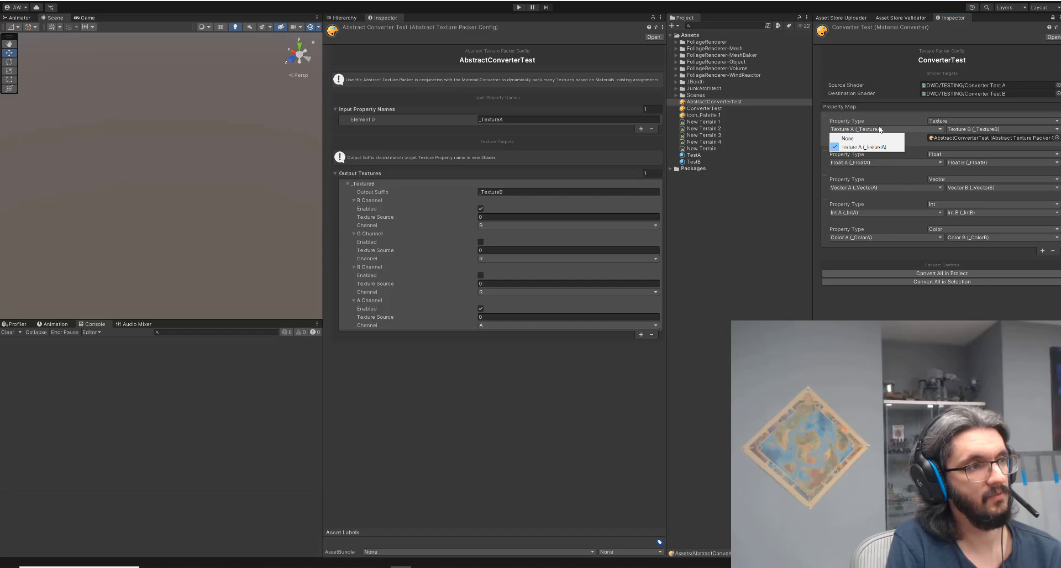
{"action": "left_click", "coordinate": [947, 122]}
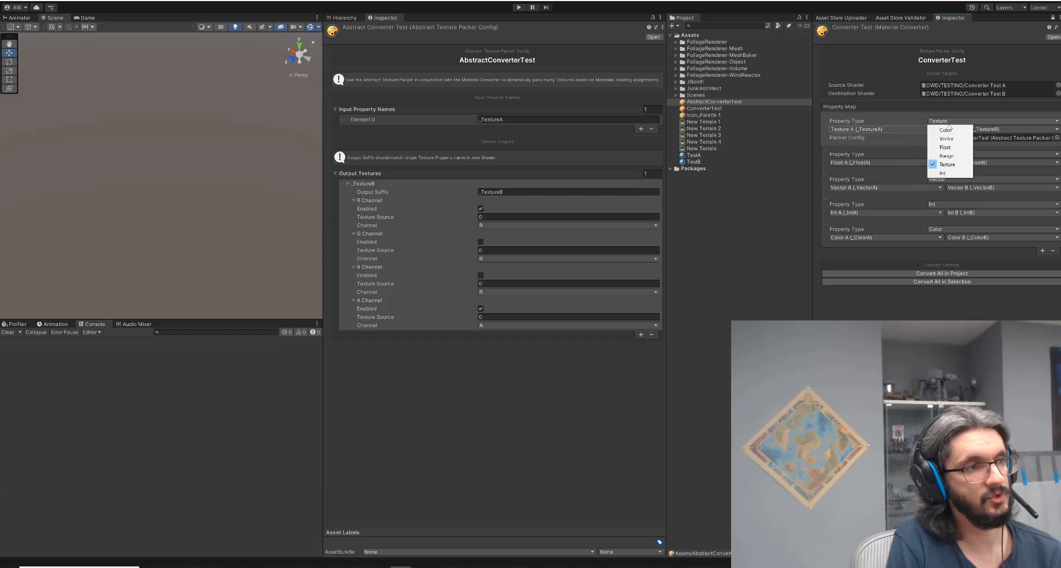
{"action": "left_click", "coordinate": [877, 132]}
{"action": "left_click", "coordinate": [881, 128]}
{"action": "left_click", "coordinate": [975, 131]}
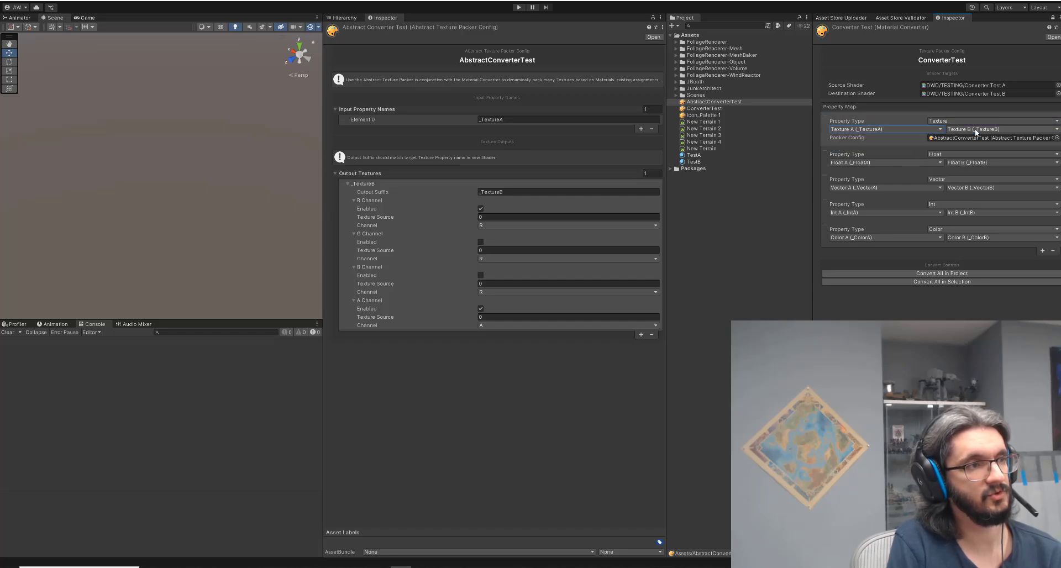
{"action": "left_click", "coordinate": [892, 130]}
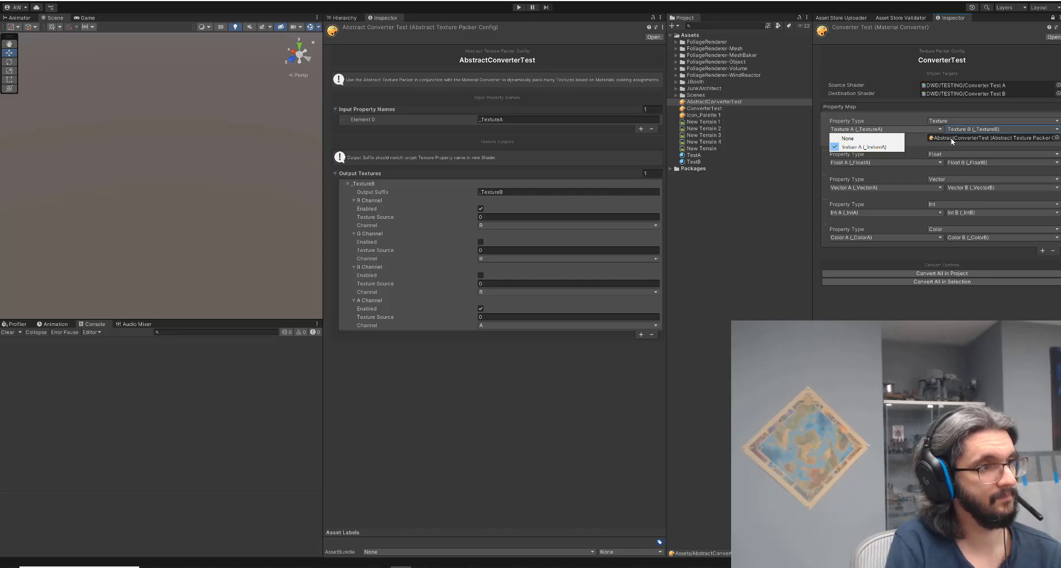
{"action": "left_click", "coordinate": [968, 129]}
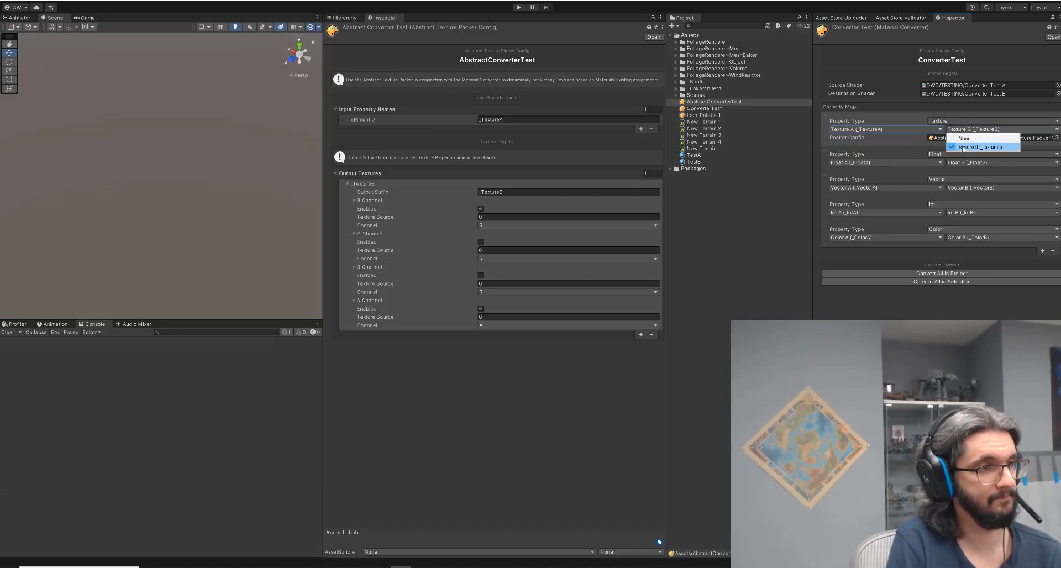
{"action": "left_click", "coordinate": [963, 147]}
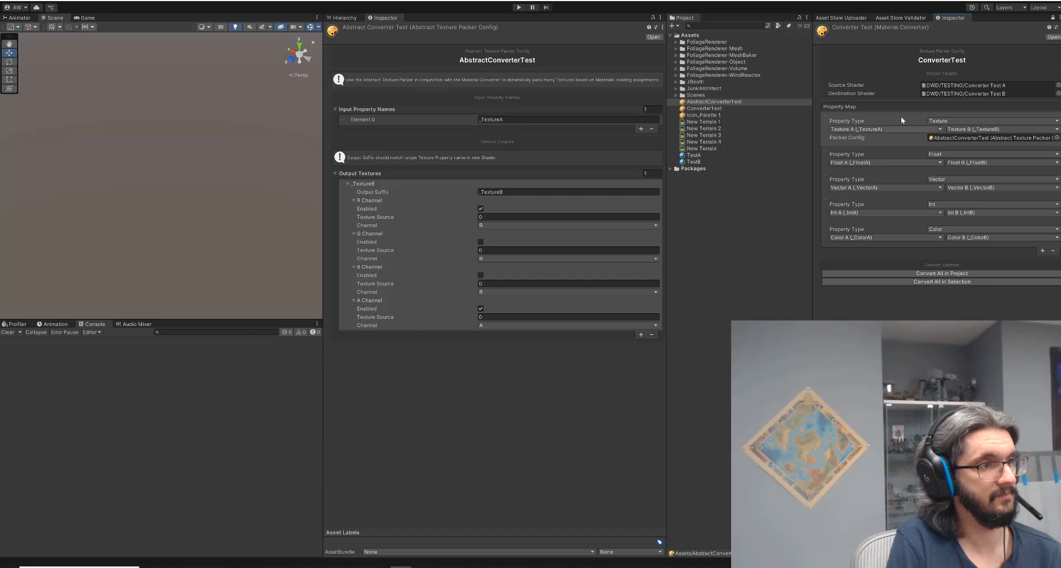
{"action": "left_click", "coordinate": [934, 138]}
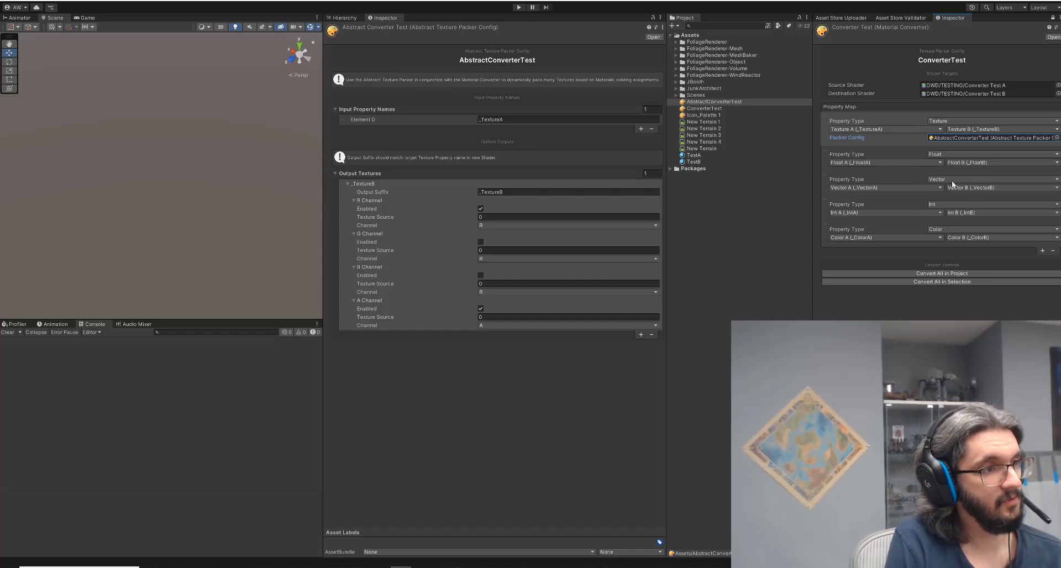
{"action": "left_click", "coordinate": [885, 212]}
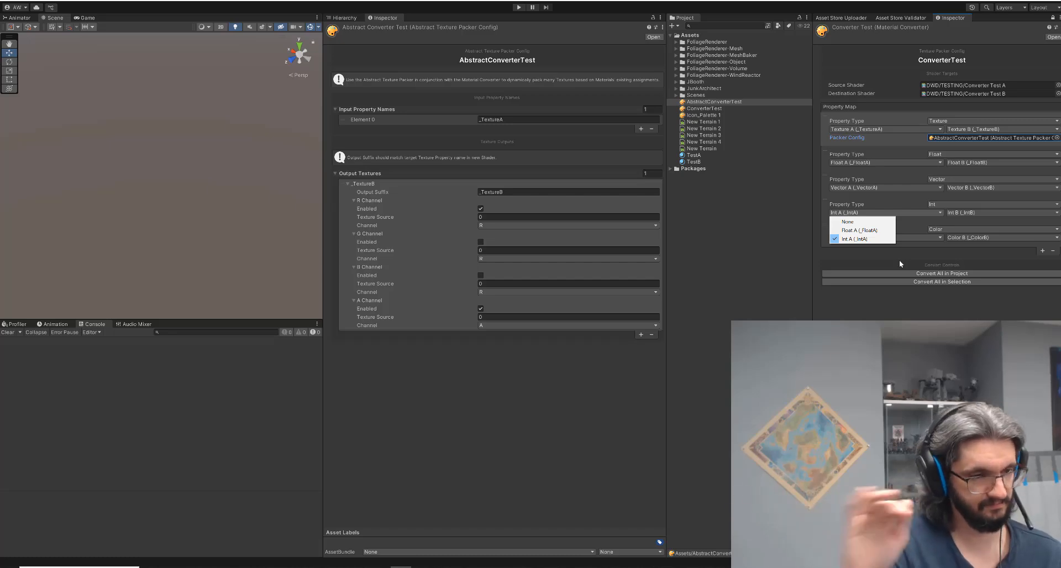
{"action": "left_click", "coordinate": [843, 307]}
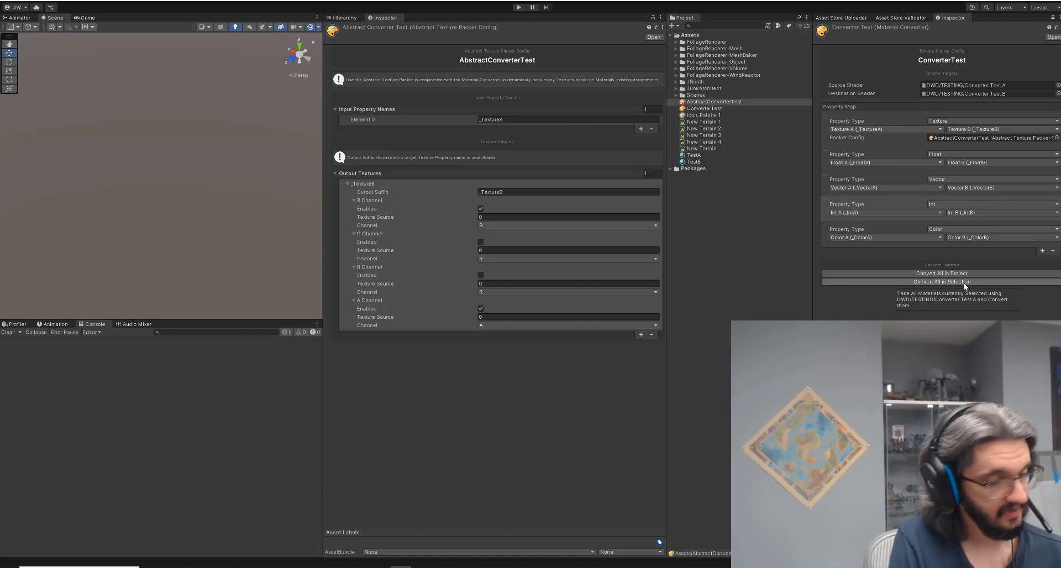
Lock the second Inspector on the ConverterTest material converter asset.
{"action": "left_click", "coordinate": [1052, 18]}
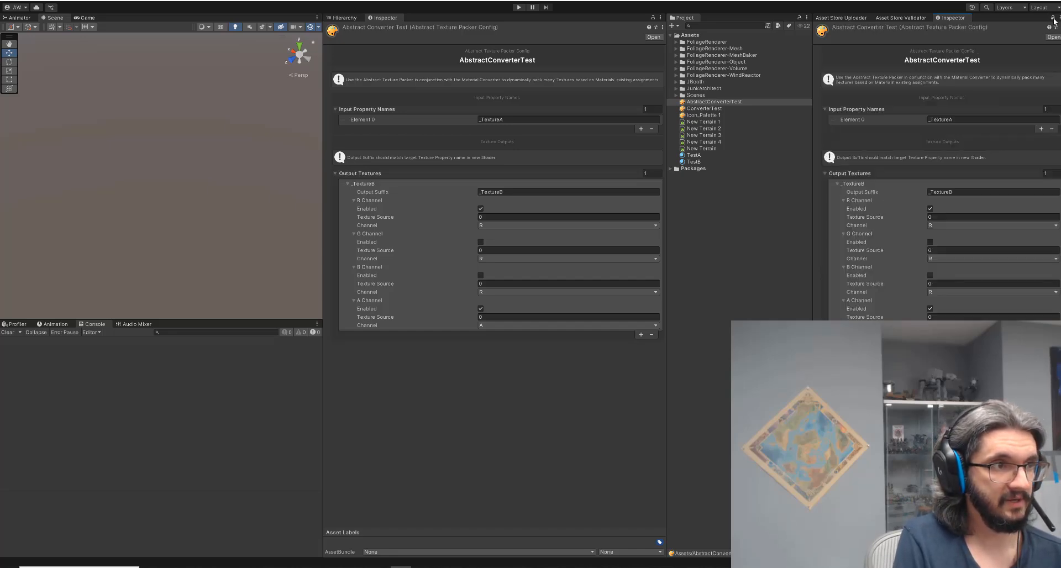
{"action": "left_click", "coordinate": [717, 109]}
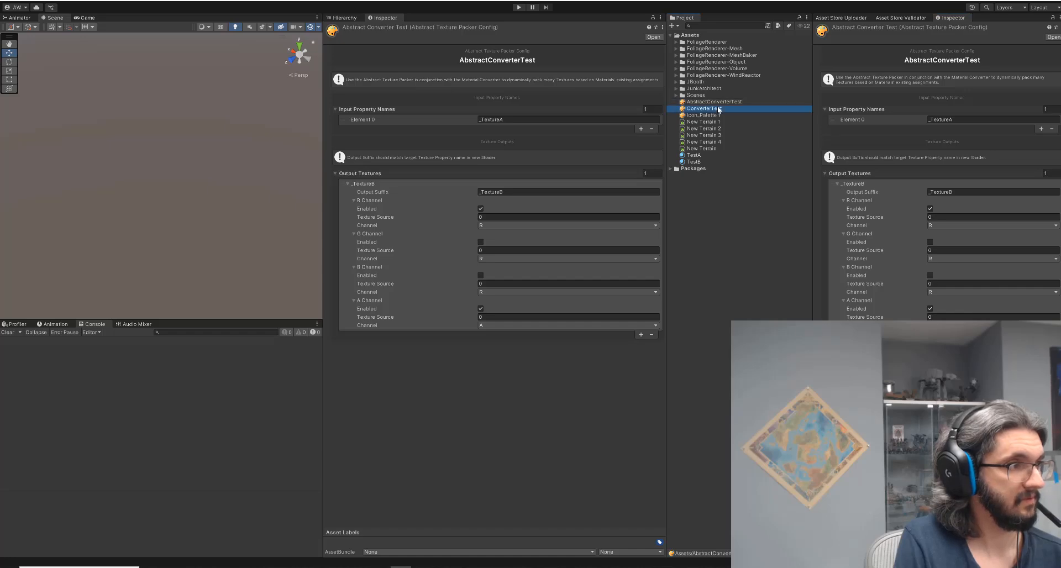
{"action": "left_click", "coordinate": [1052, 18]}
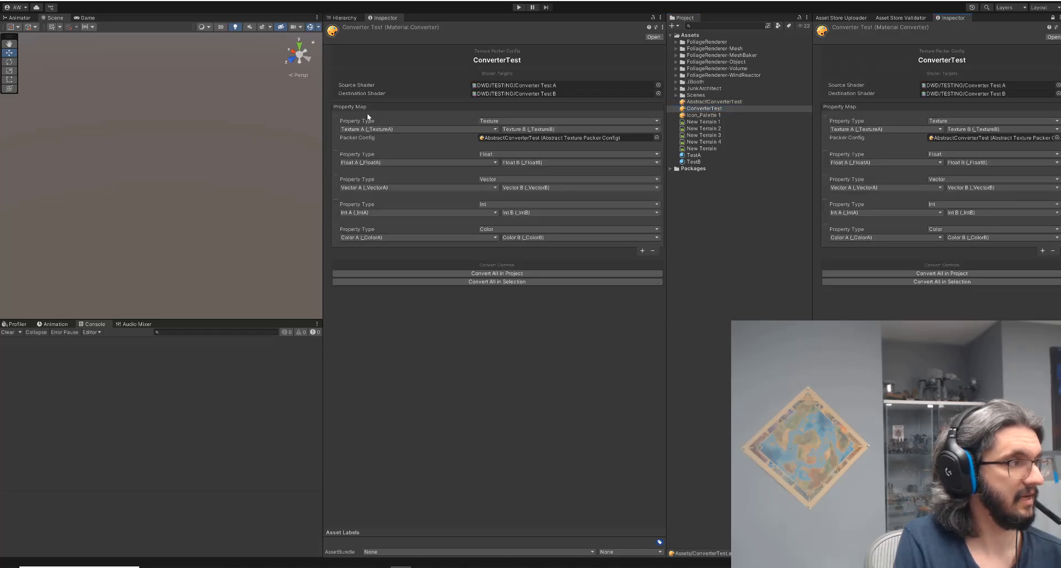
Rearrange the layout by widening the Scene panel and bringing the Inspector tab to the front.
{"action": "left_click", "coordinate": [335, 18]}
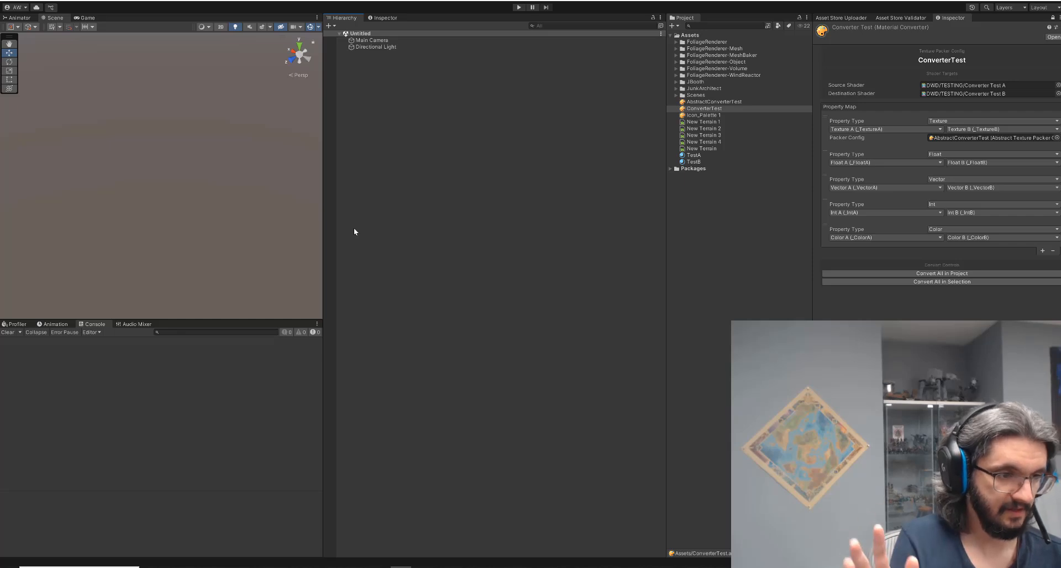
{"action": "left_click_drag", "start_coordinate": [321, 245], "coordinate": [426, 235]}
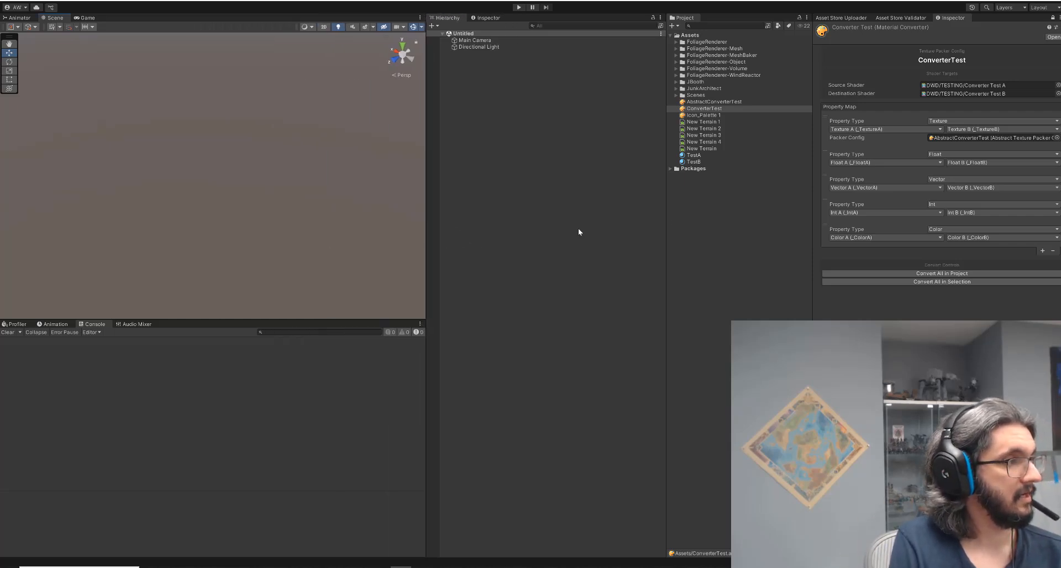
{"action": "left_click", "coordinate": [485, 18]}
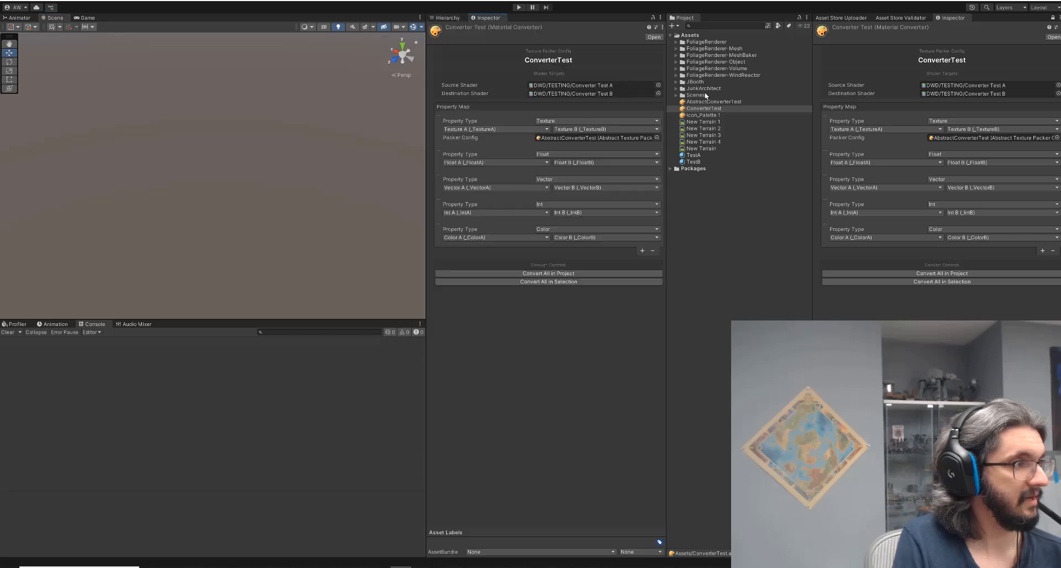
Select the TestA material and run the converter's Convert All in Selection.
{"action": "left_click", "coordinate": [692, 155]}
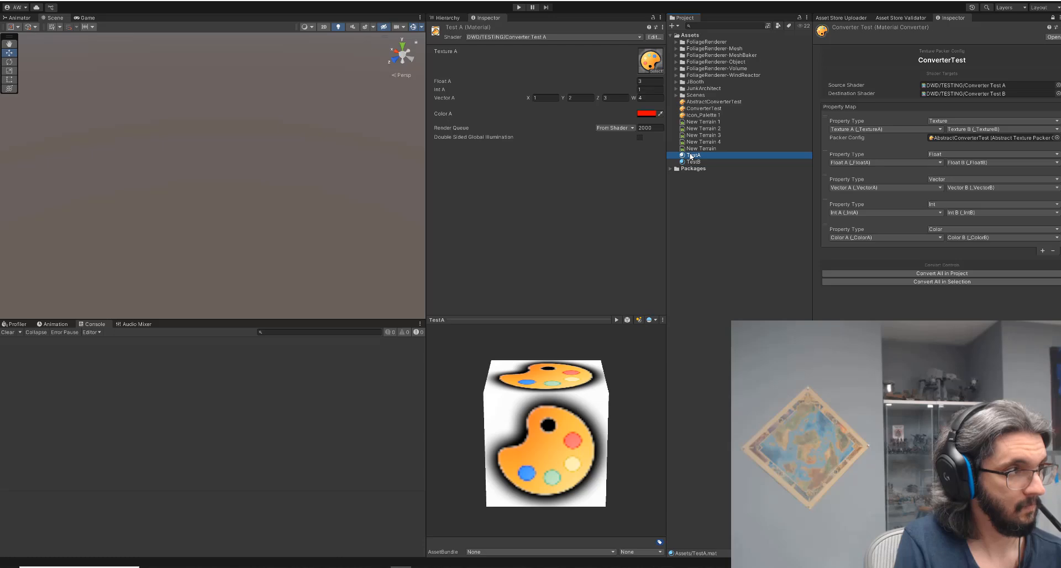
{"action": "left_click", "coordinate": [953, 282]}
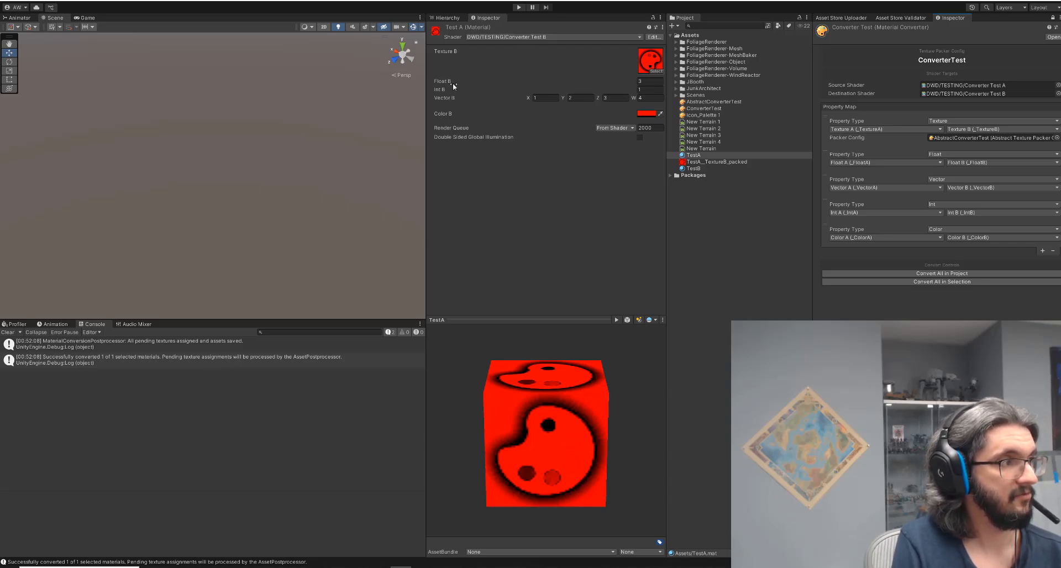
Create a new material in Assets named SeeIToldYouI'mAGenius.
{"action": "left_click", "coordinate": [698, 168]}
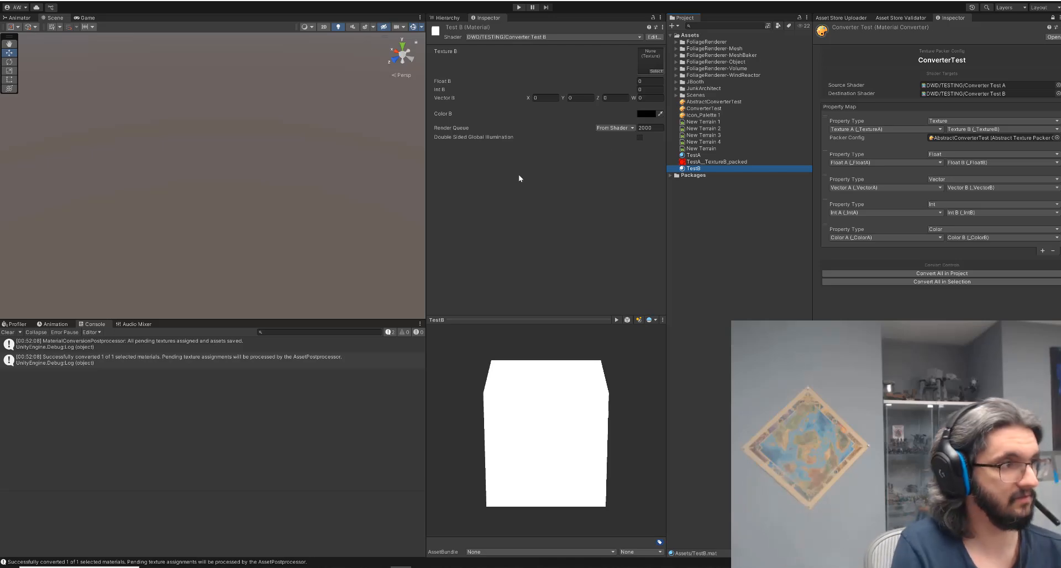
{"action": "left_click", "coordinate": [718, 136]}
{"action": "left_click", "coordinate": [673, 25]}
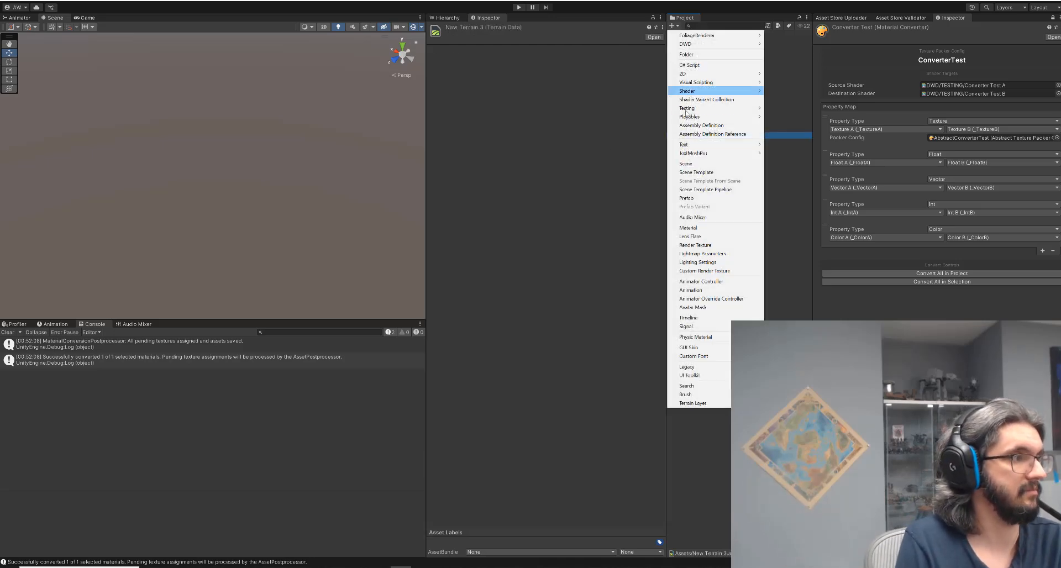
{"action": "left_click", "coordinate": [688, 227]}
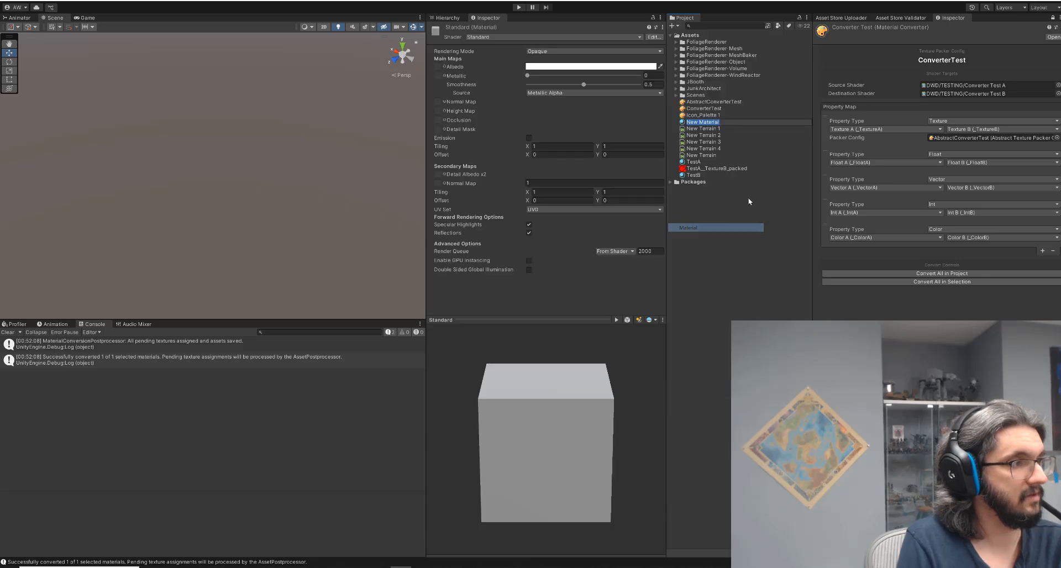
{"action": "type", "text": "SeeITo"}
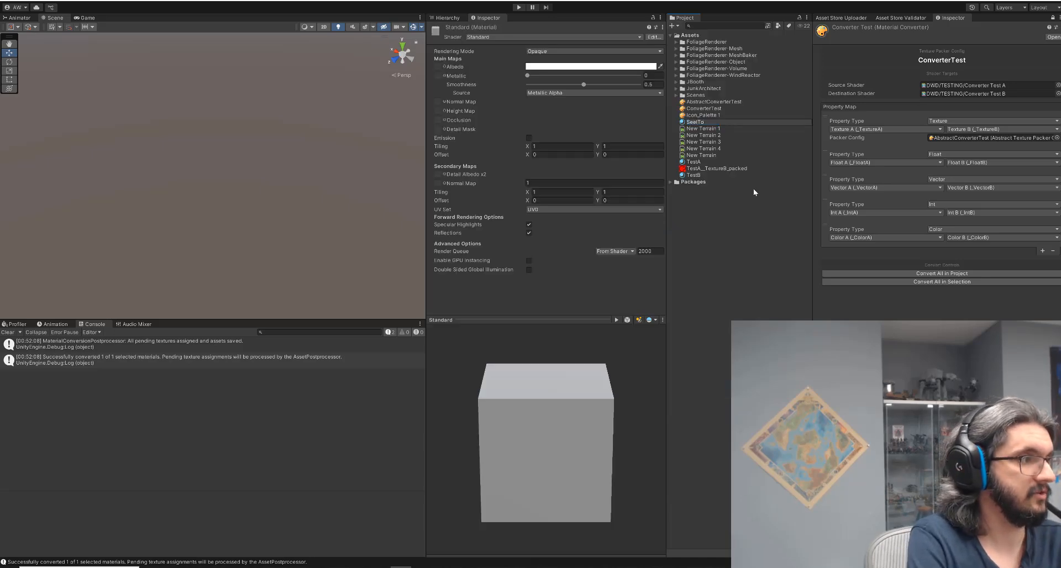
{"action": "type", "text": "ldYouI'mA"}
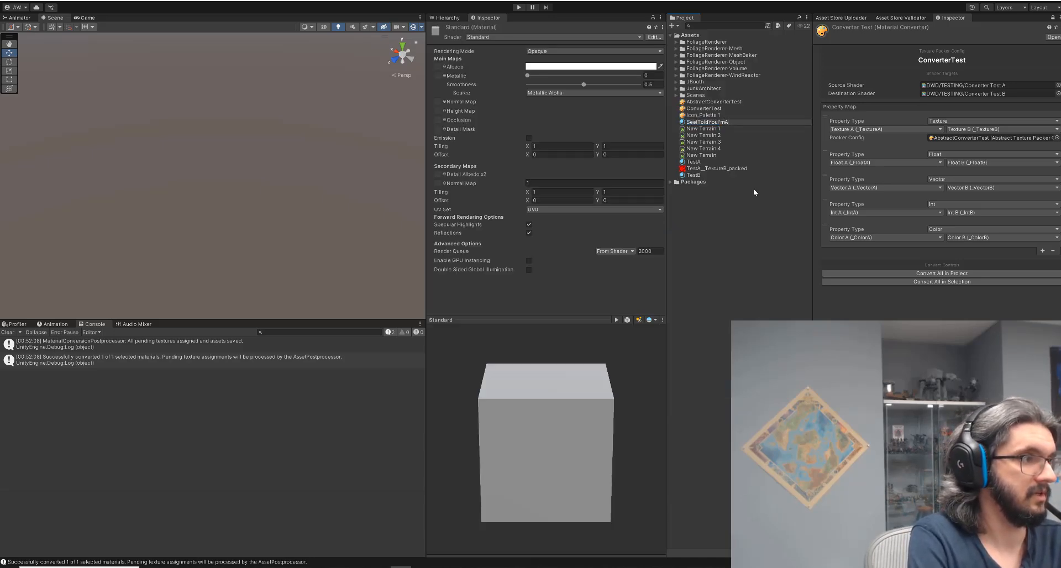
{"action": "type", "text": "Genius"}
{"action": "key", "text": "Return"}
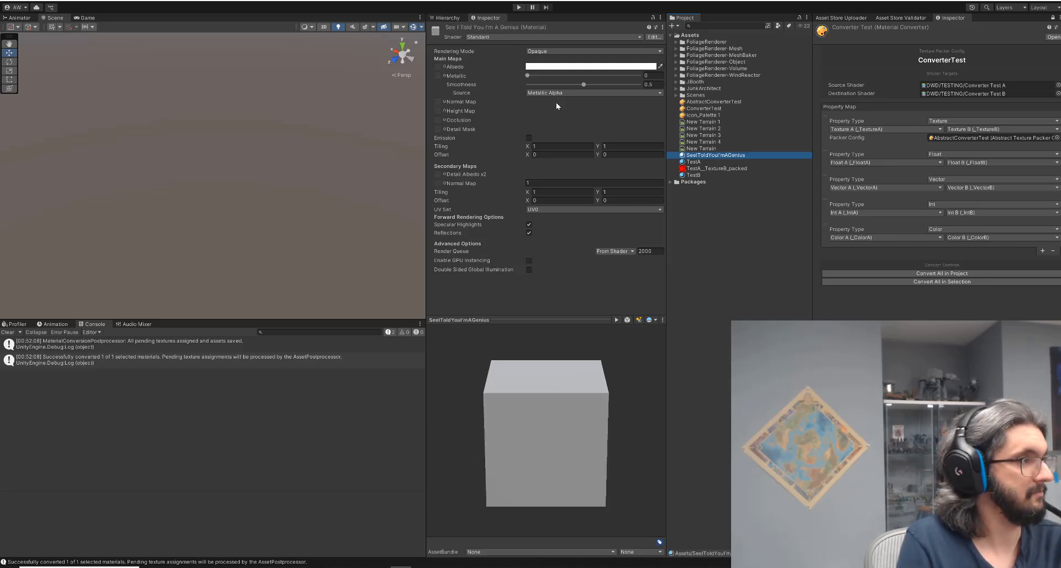
Assign the DWD/TESTING/Converter Test A shader to the new material.
{"action": "left_click", "coordinate": [532, 39]}
{"action": "left_click", "coordinate": [497, 65]}
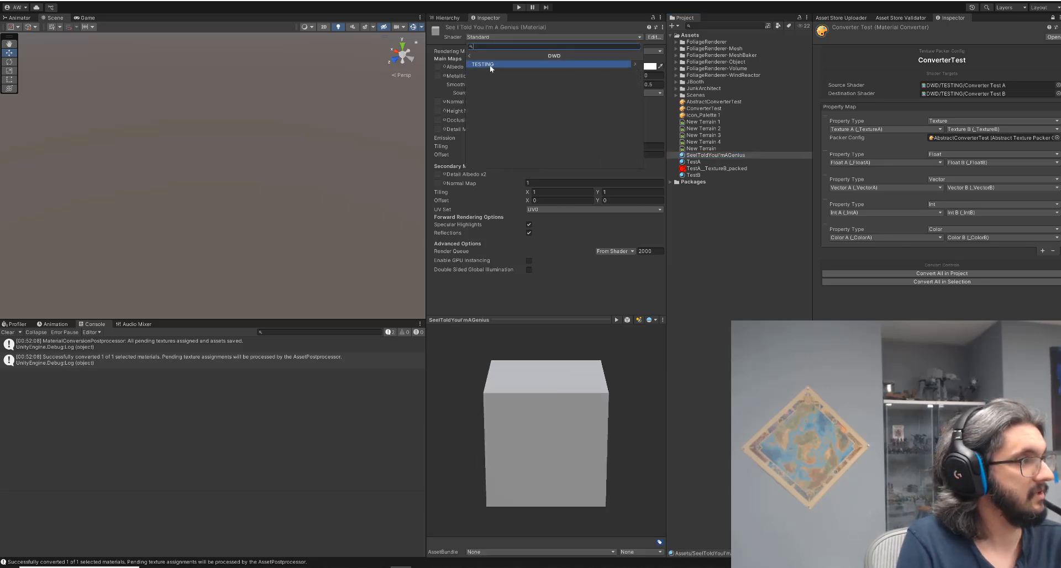
{"action": "left_click", "coordinate": [490, 65]}
{"action": "left_click", "coordinate": [490, 65]}
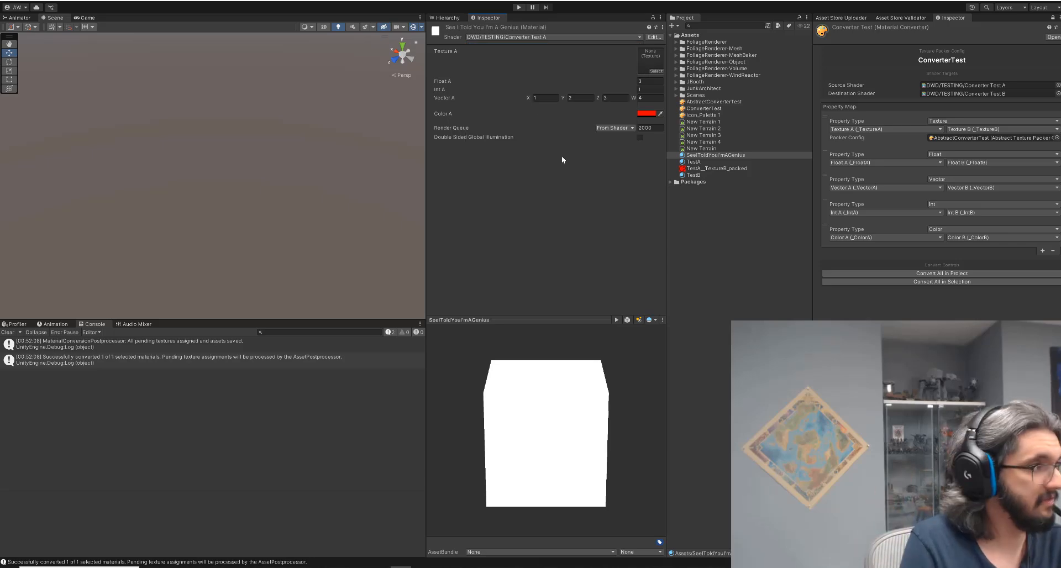
Change the new material's shader to DWD/TESTING/Converter Test B.
{"action": "left_click", "coordinate": [630, 38]}
{"action": "left_click", "coordinate": [512, 64]}
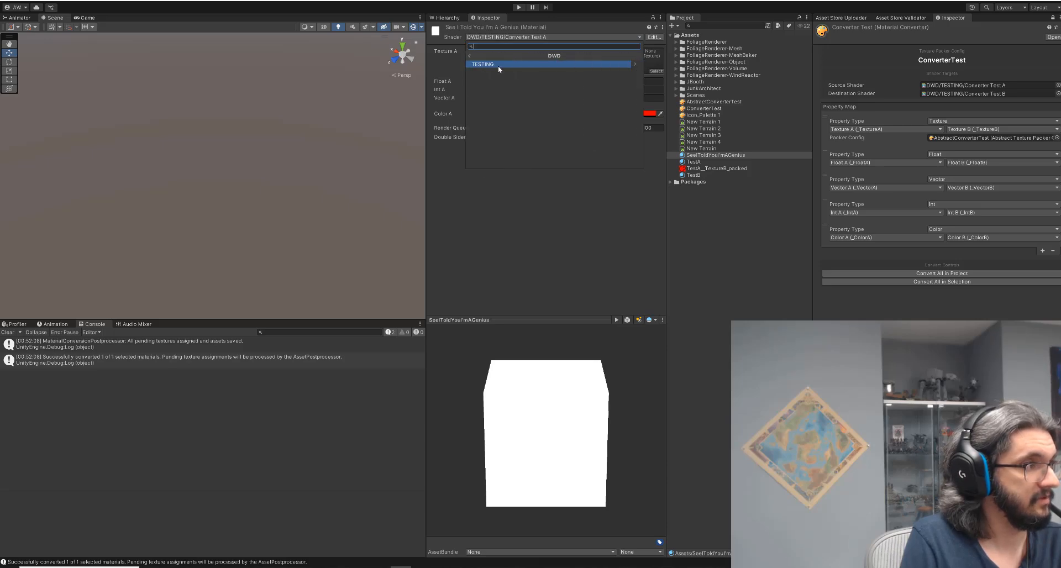
{"action": "left_click", "coordinate": [498, 65]}
{"action": "left_click", "coordinate": [501, 73]}
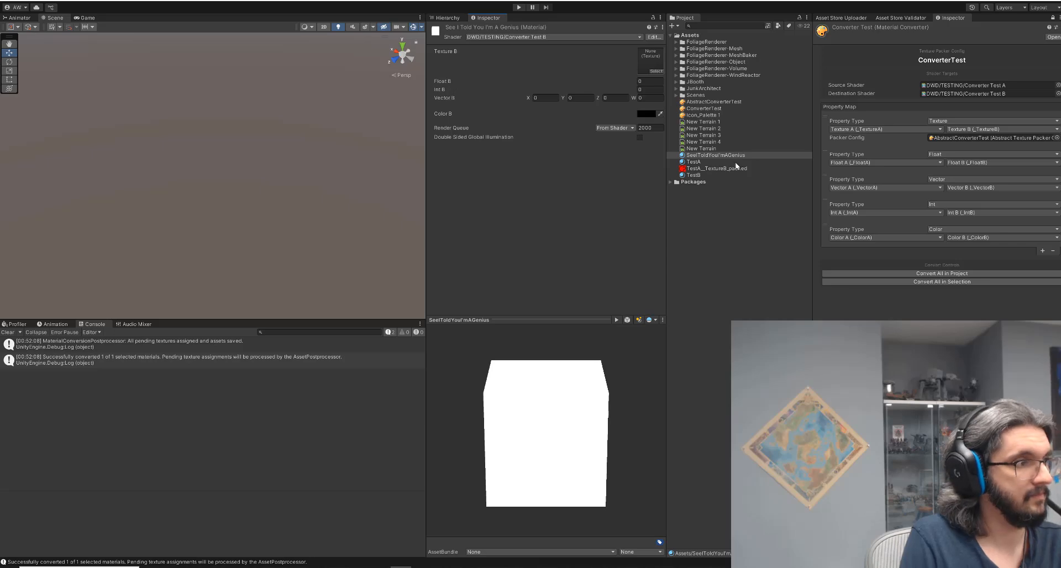
Inspect the converted TestA material and the TestA_TextureB_packed texture in each preview channel.
{"action": "left_click", "coordinate": [702, 162]}
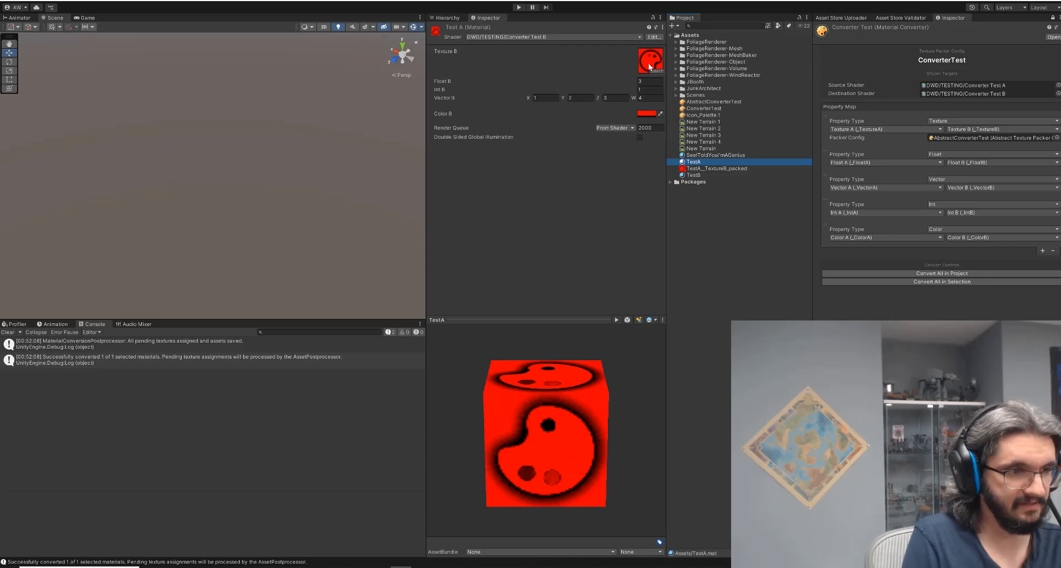
{"action": "left_click", "coordinate": [724, 169]}
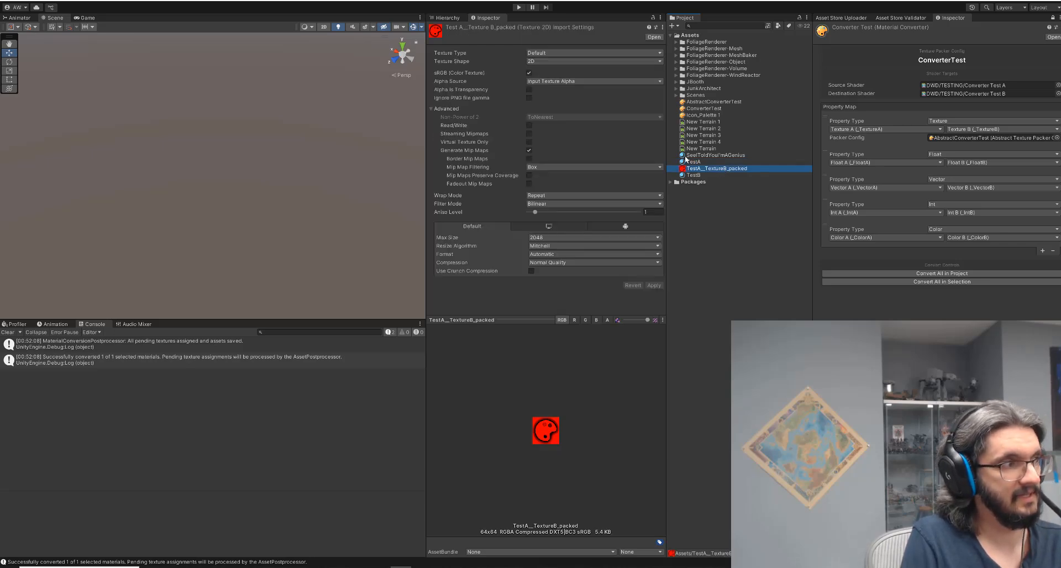
{"action": "left_click", "coordinate": [607, 320]}
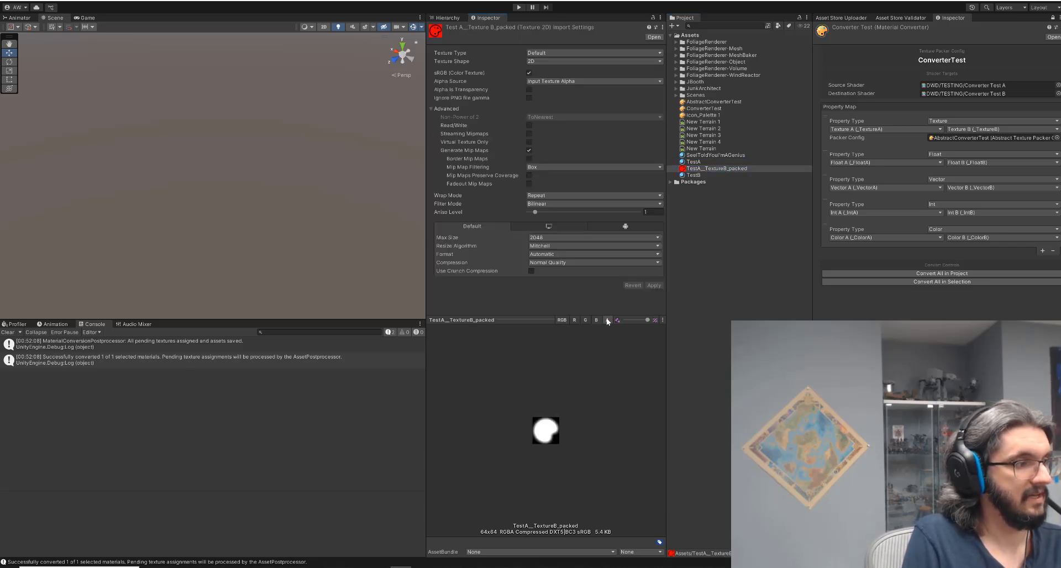
{"action": "left_click", "coordinate": [574, 320]}
{"action": "left_click", "coordinate": [586, 320]}
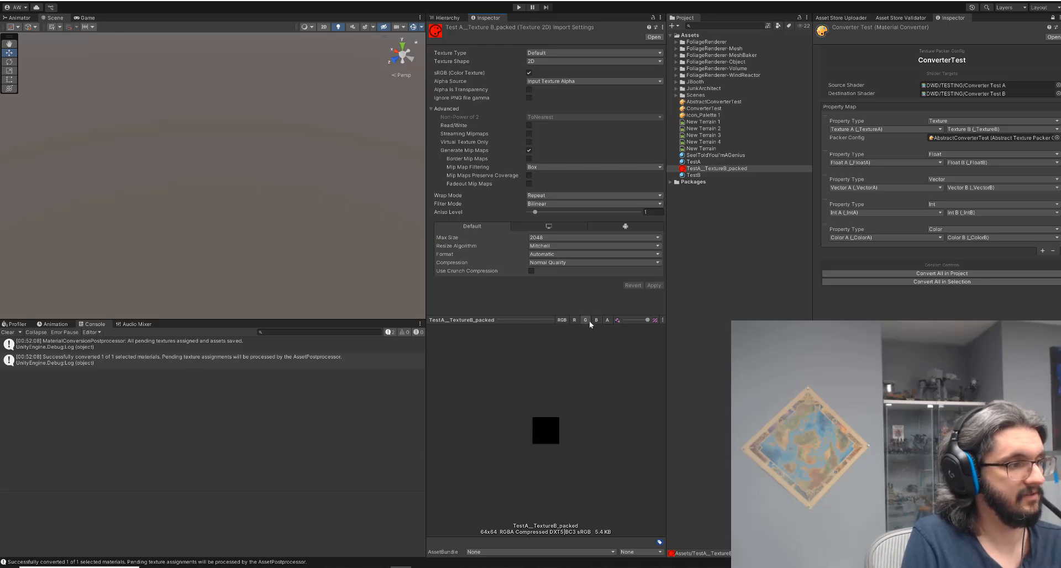
{"action": "left_click", "coordinate": [597, 320]}
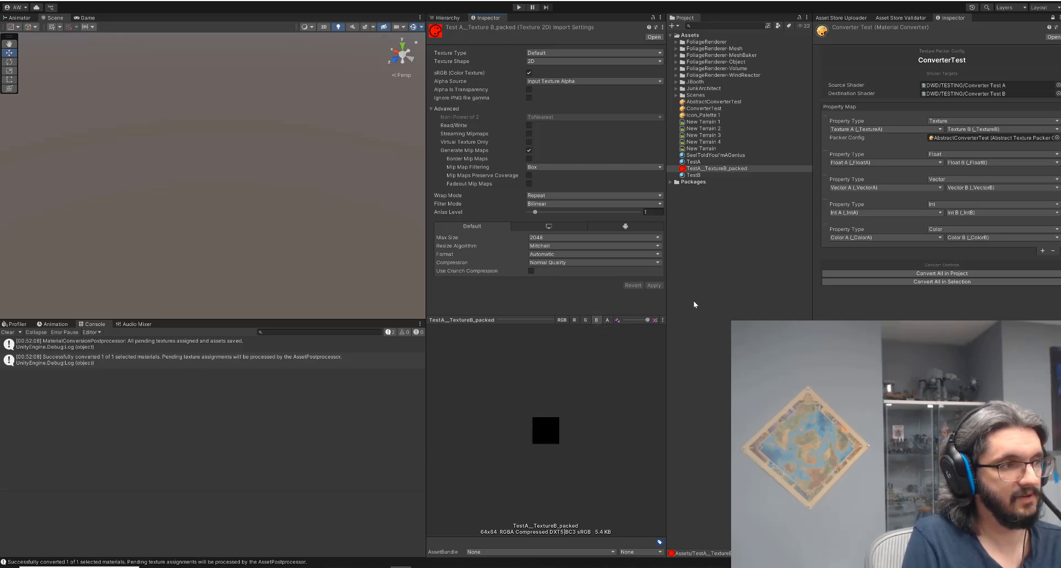
{"action": "left_click", "coordinate": [575, 320]}
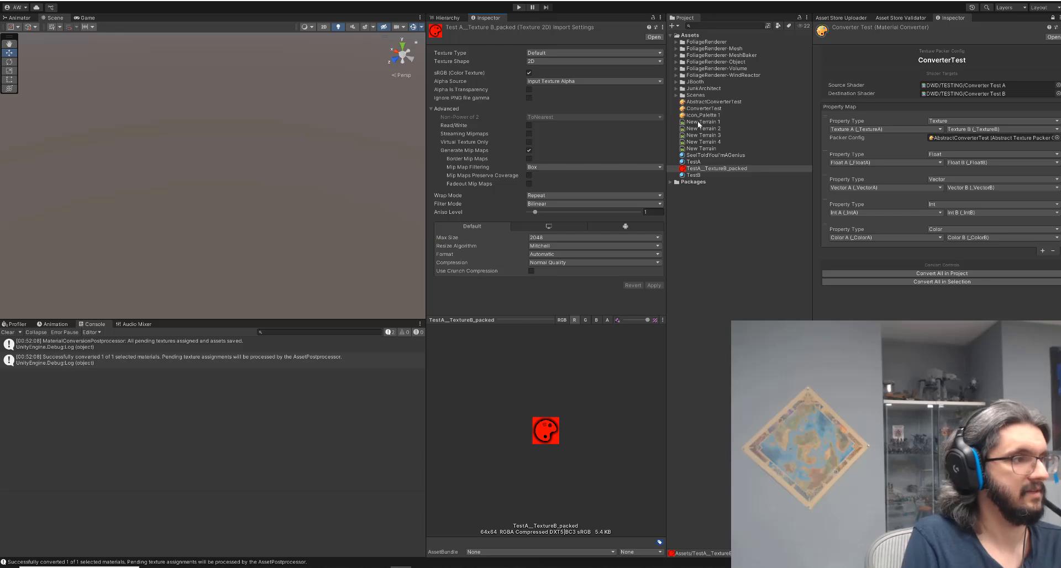
{"action": "left_click", "coordinate": [694, 162]}
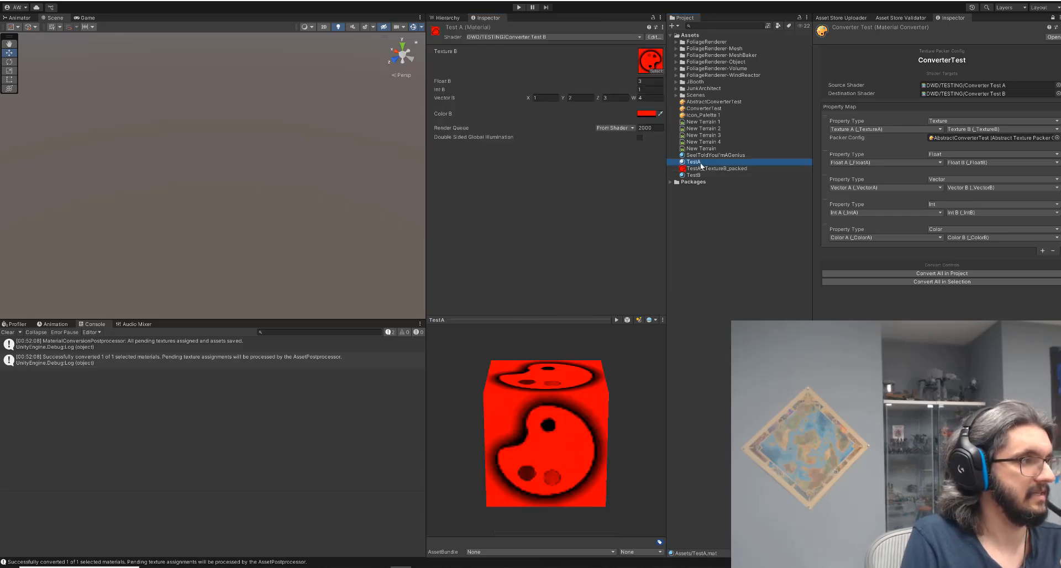